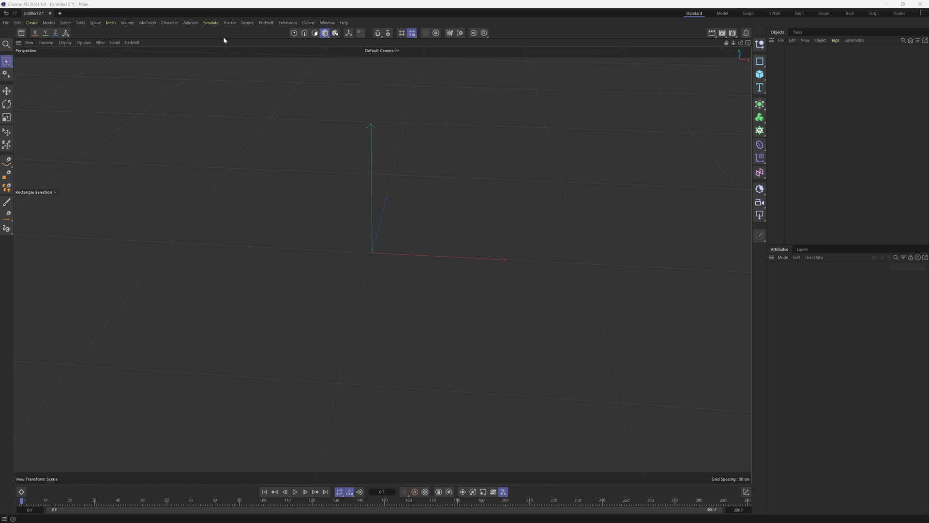
Step: Add a Torus and a Mesh Emitter with its Particle Group
left_click(212, 23)
mouse_move(225, 104)
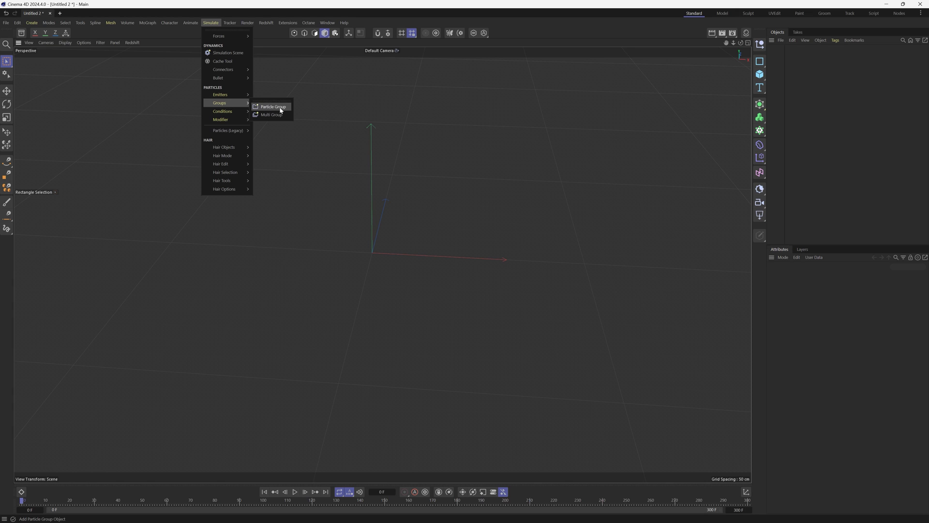
left_click(434, 138)
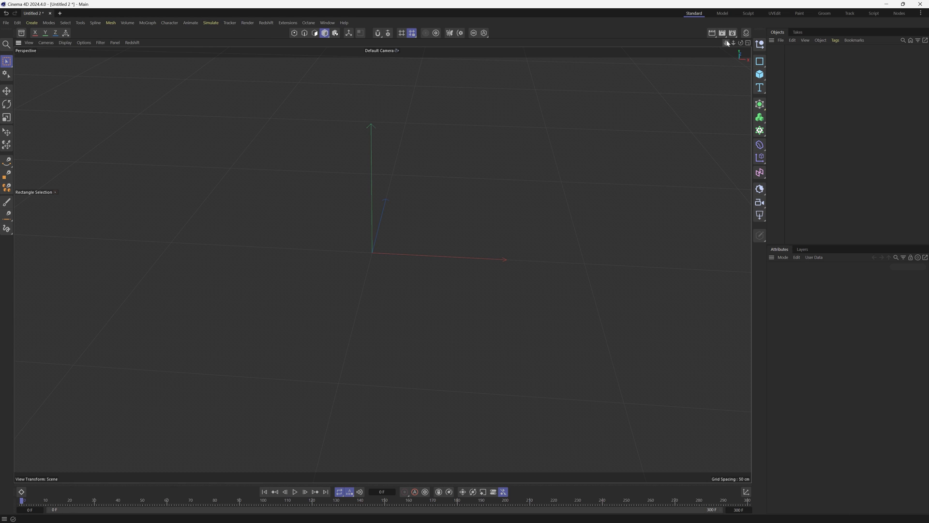
left_click_drag(732, 43, 714, 52)
middle_click_drag(382, 265, 345, 273, "alt")
left_click(760, 75)
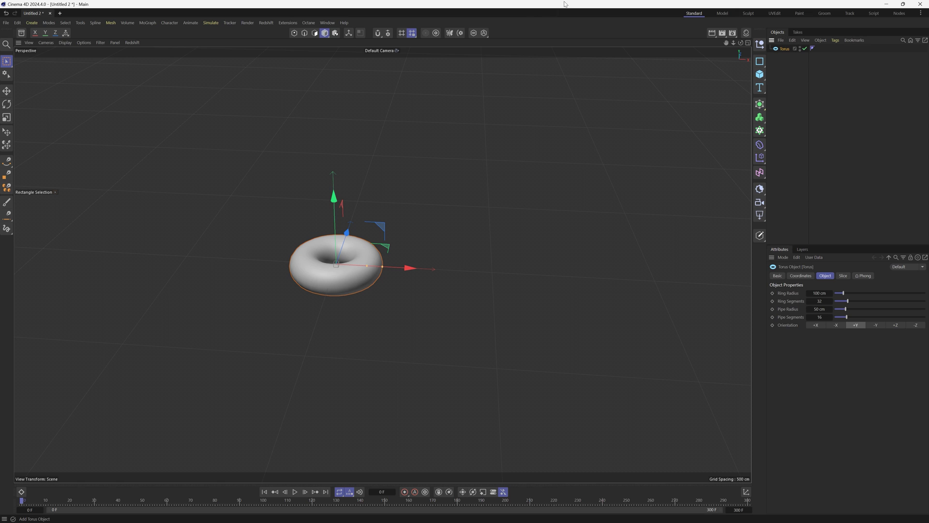
left_click(210, 23)
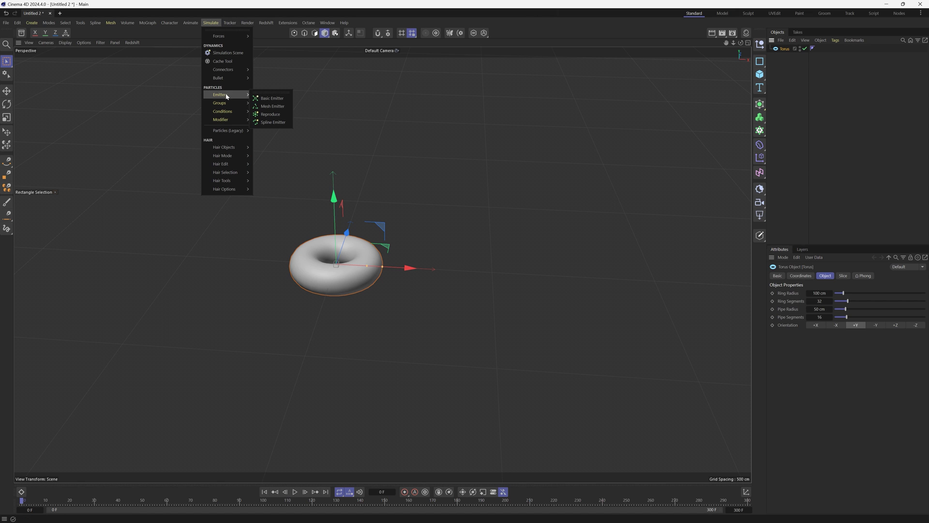
left_click(269, 106)
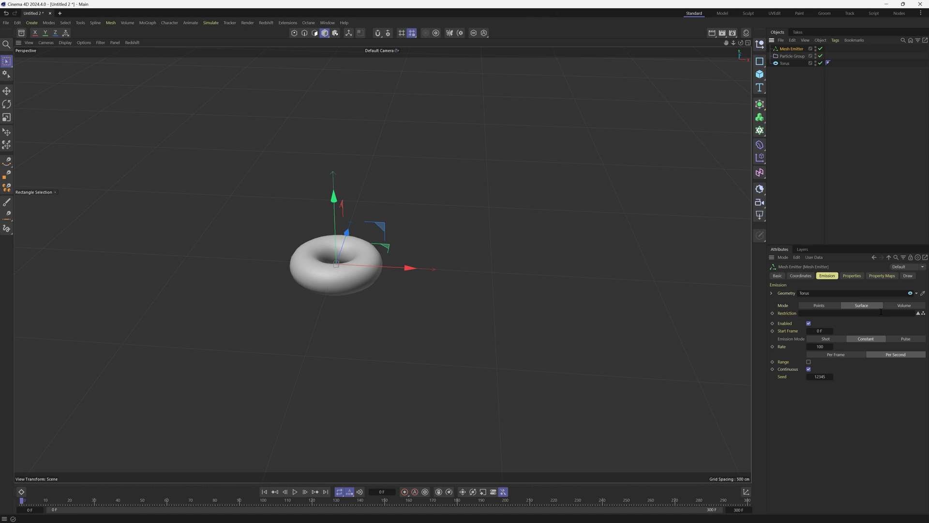
Step: Set the Mesh Emitter to emit a single Shot of 100000 particles
left_click(852, 275)
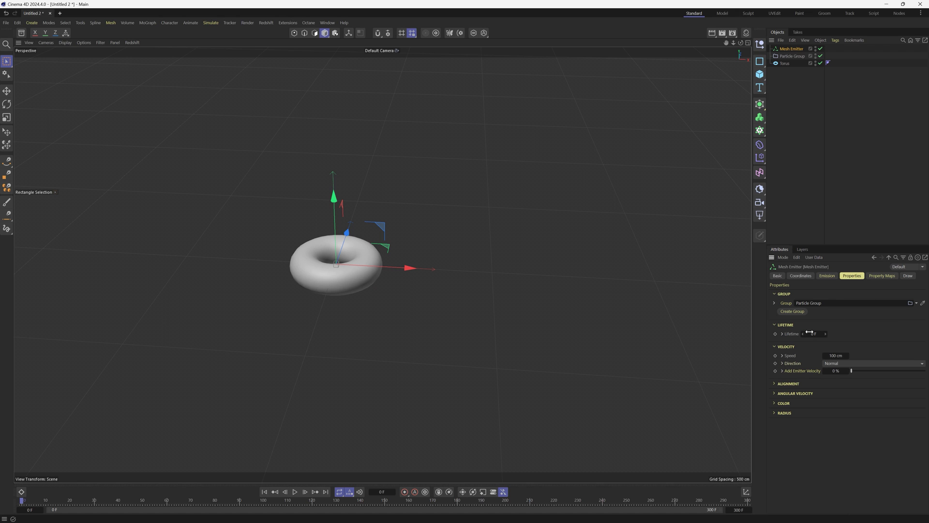
double_click(838, 356)
left_click(829, 276)
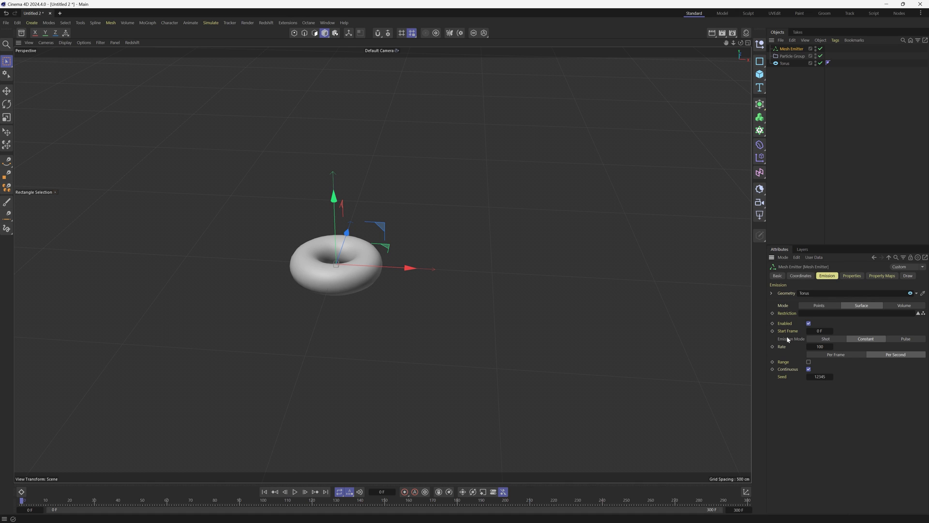
left_click(827, 340)
left_click(820, 346)
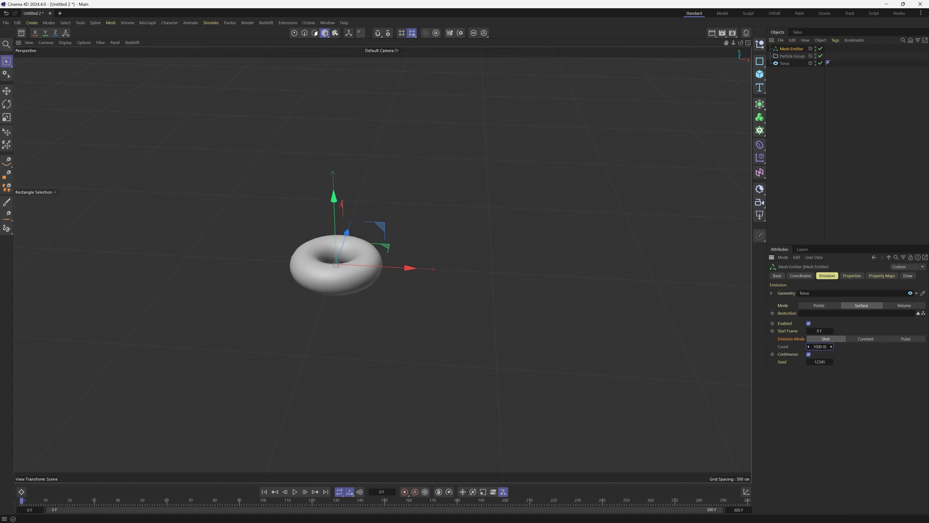
key("Return")
Step: Hide the Torus in the viewport and play the simulation to view the particles
left_click(785, 64)
left_click(816, 62)
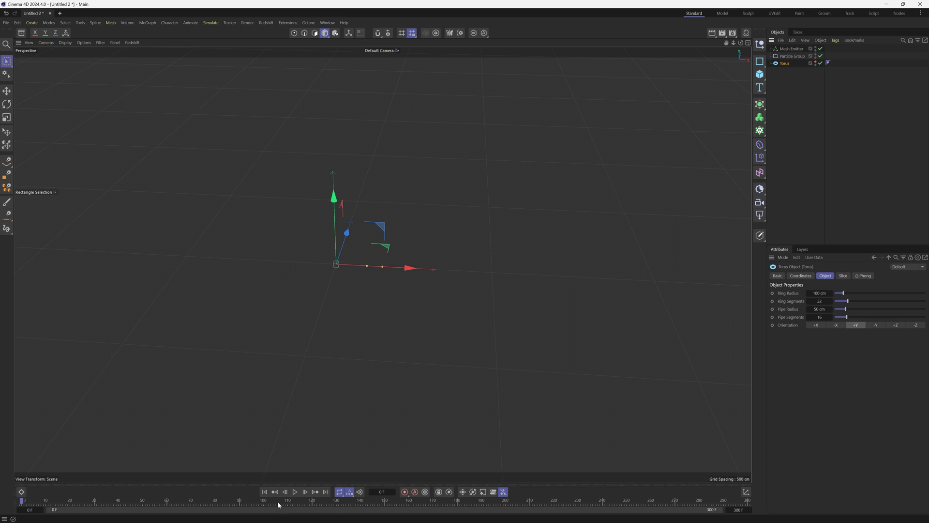
left_click(293, 491)
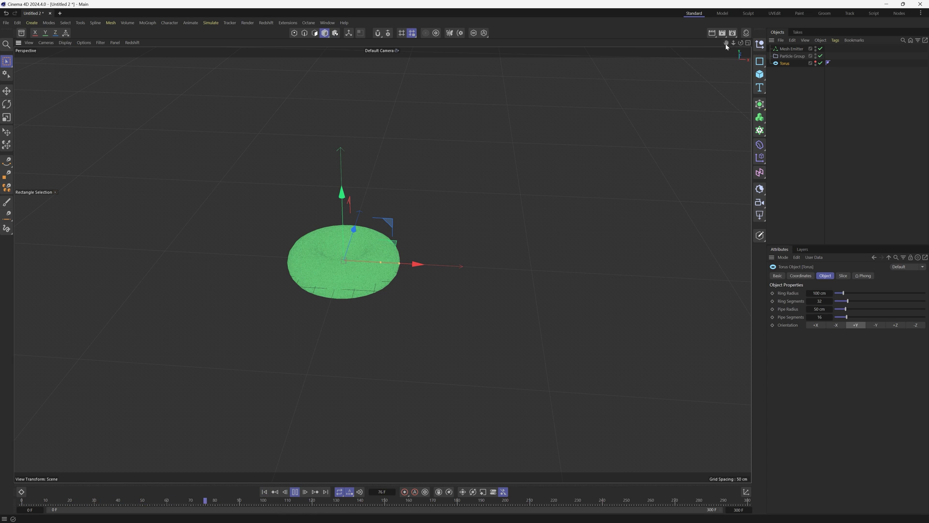
left_click_drag(726, 43, 756, 29)
scroll(382, 265, "up", 5)
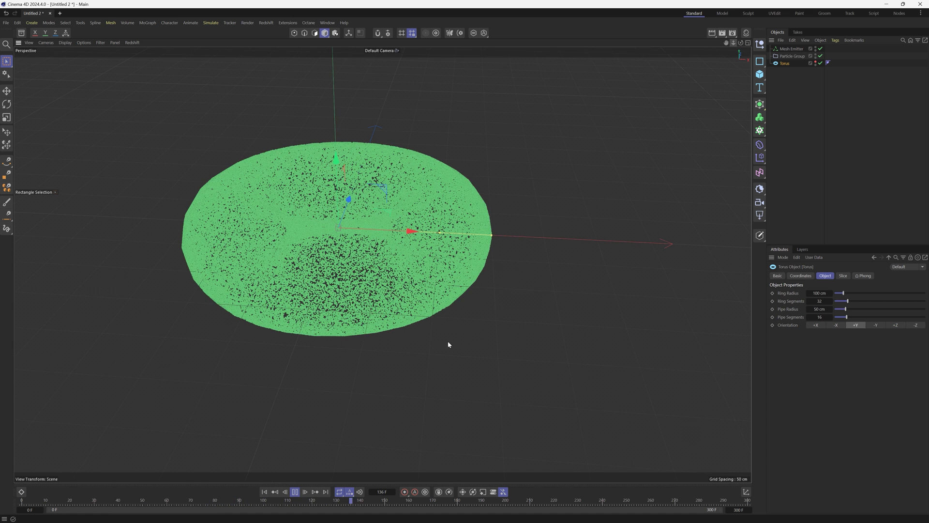
left_click(295, 492)
Step: Give the Torus 64 ring and 32 pipe segments, then replay the simulation
left_click(828, 303)
type("64")
key("Tab")
key("Tab")
type("32")
key("Return")
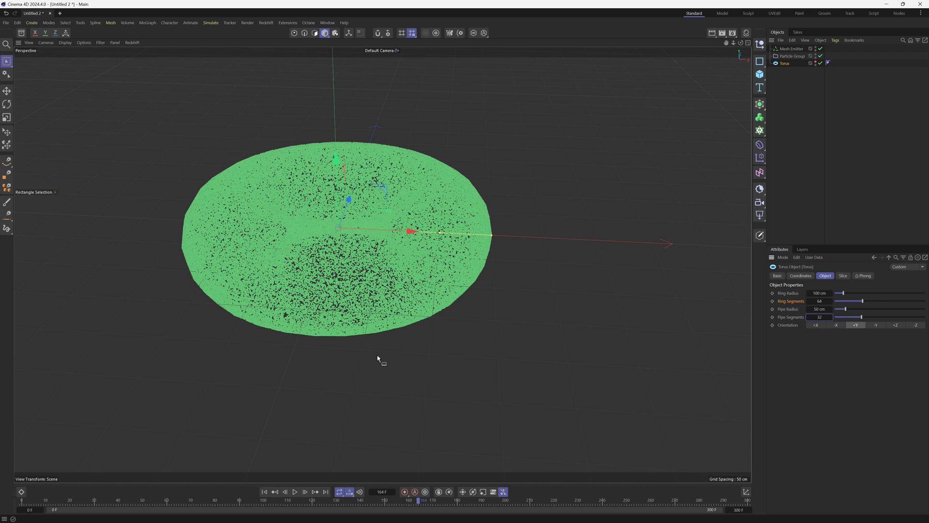
left_click(265, 493)
left_click(295, 491)
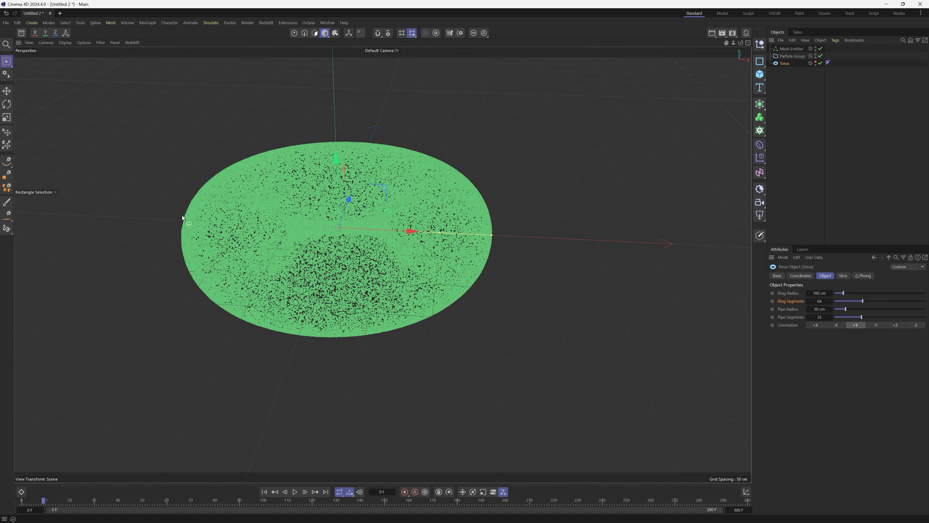
left_click_drag(733, 43, 711, 63)
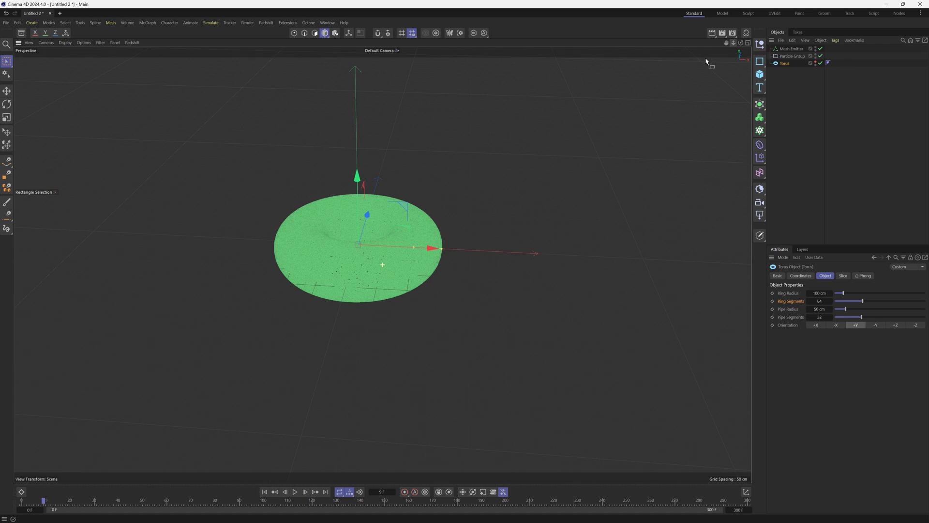
Step: Rename the Particle Group to 'Torus'
left_click(792, 57)
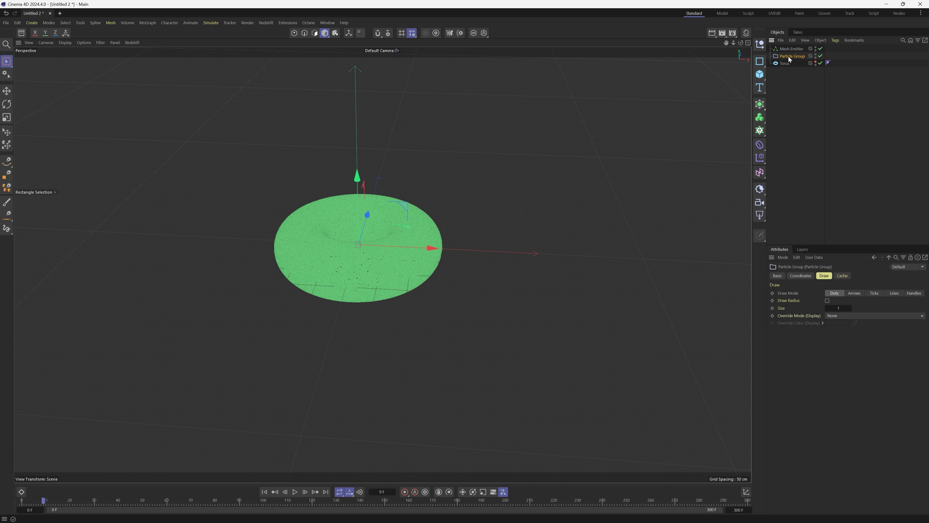
double_click(791, 56)
type("Torus")
key("Return")
Step: Add a Turbulence force with Strength 10 cm and Scale 15 %
left_click(211, 23)
mouse_move(225, 38)
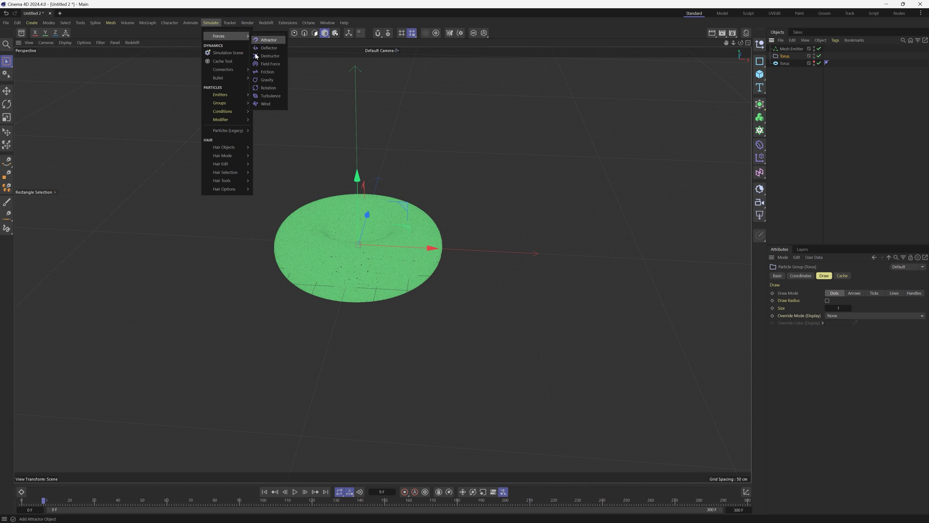
left_click(269, 92)
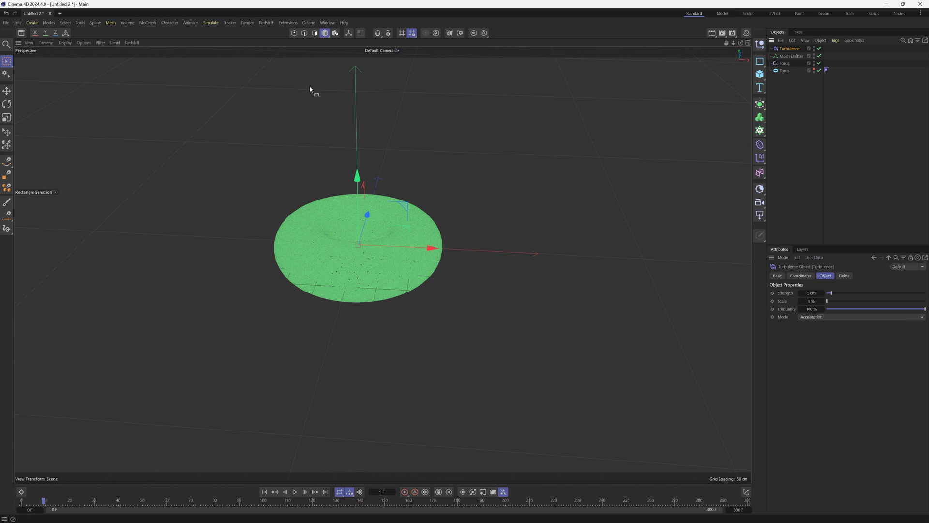
left_click(811, 293)
type("10")
key("Tab")
type("15")
key("Return")
Step: Replay the simulation from frame 0, stopping at frame 45
left_click(265, 491)
left_click(295, 492)
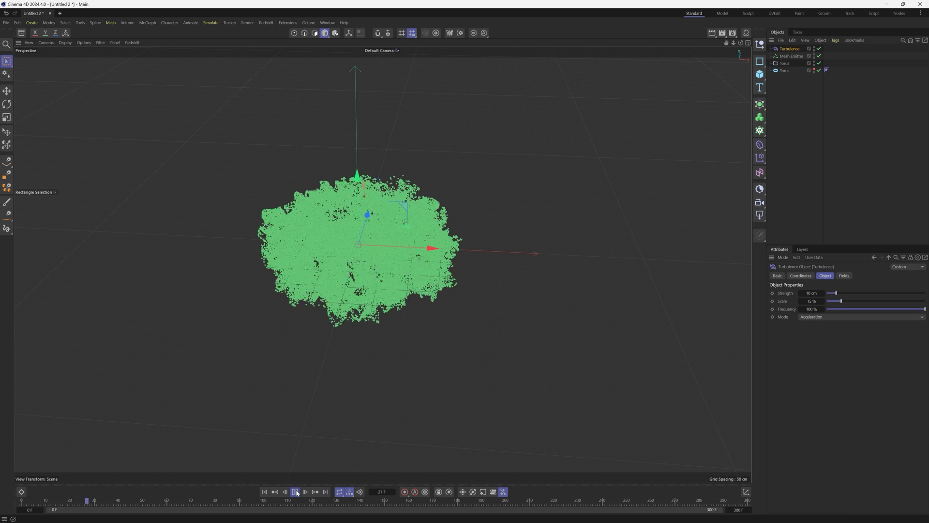
left_click(296, 492)
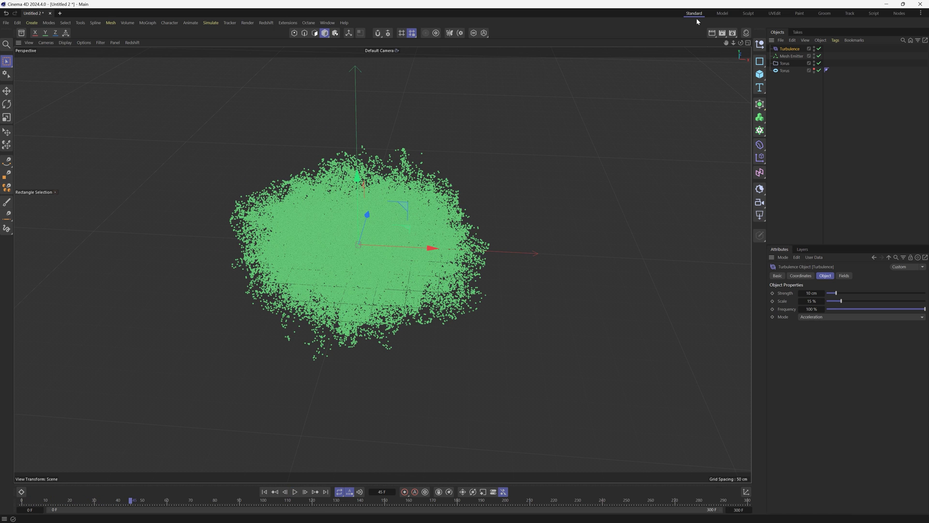
Step: Add a Basic Emitter and move it about 500 cm right of the torus
left_click_drag(727, 47, 490, 52)
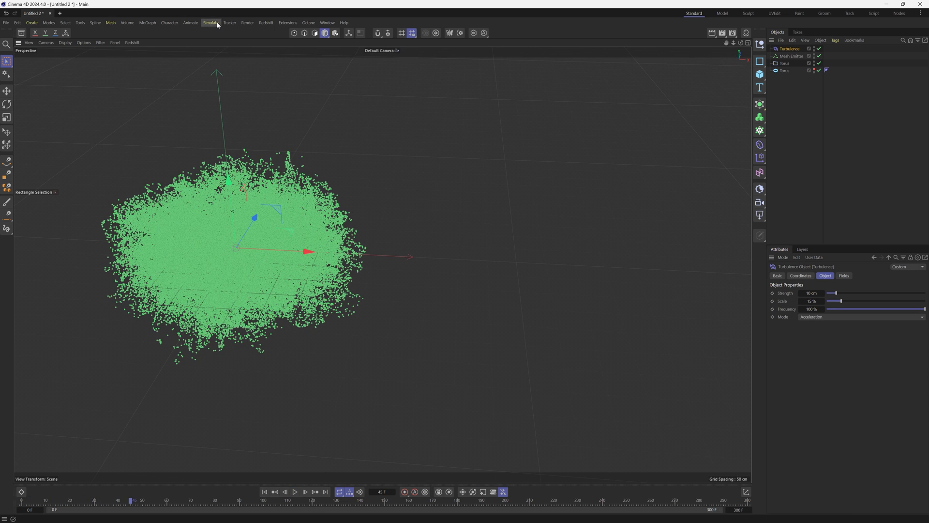
left_click(211, 23)
mouse_move(222, 94)
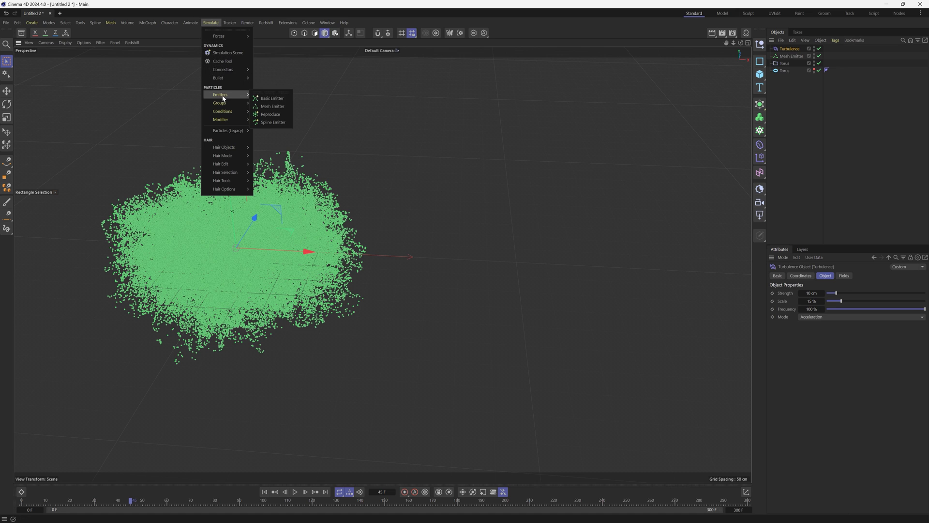
left_click(274, 101)
left_click_drag(287, 249, 596, 270)
Step: Replay the simulation from the start, stopping at frame 87
left_click(265, 492)
left_click(295, 492)
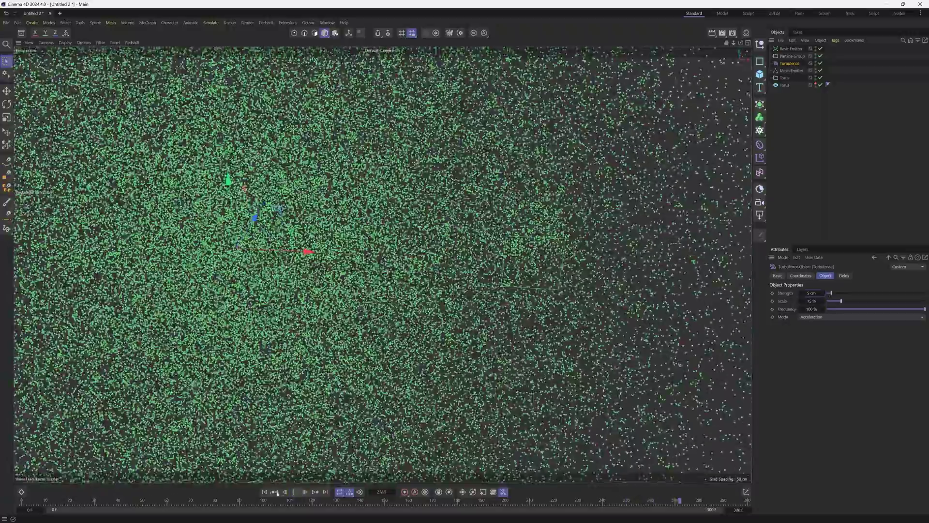
left_click(276, 492)
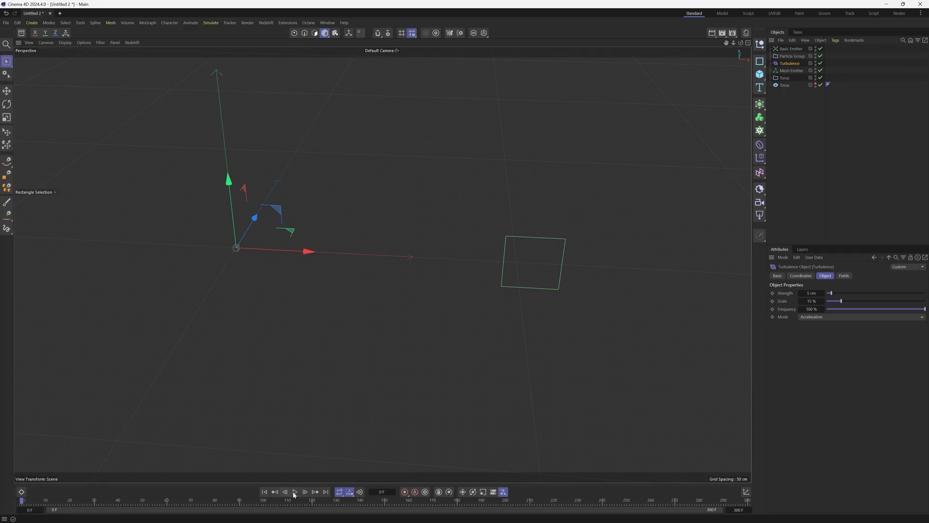
left_click(294, 492)
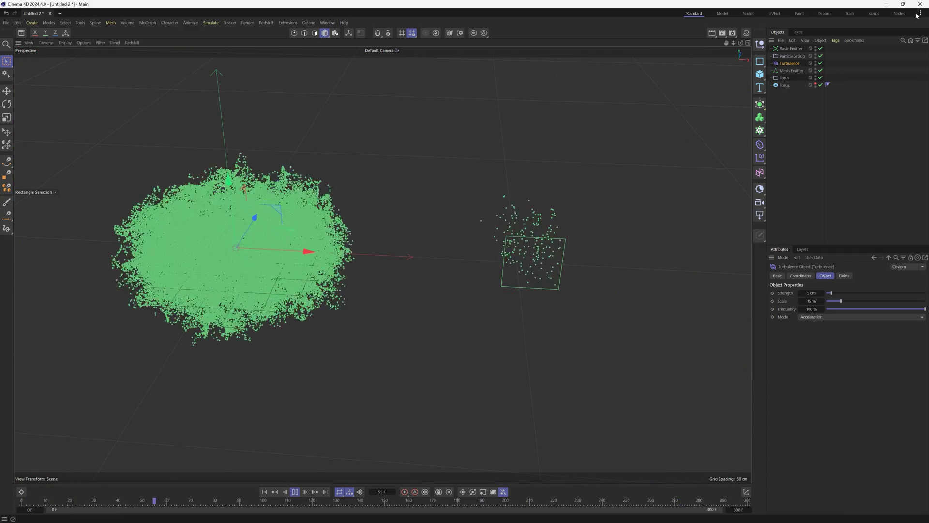
left_click(296, 492)
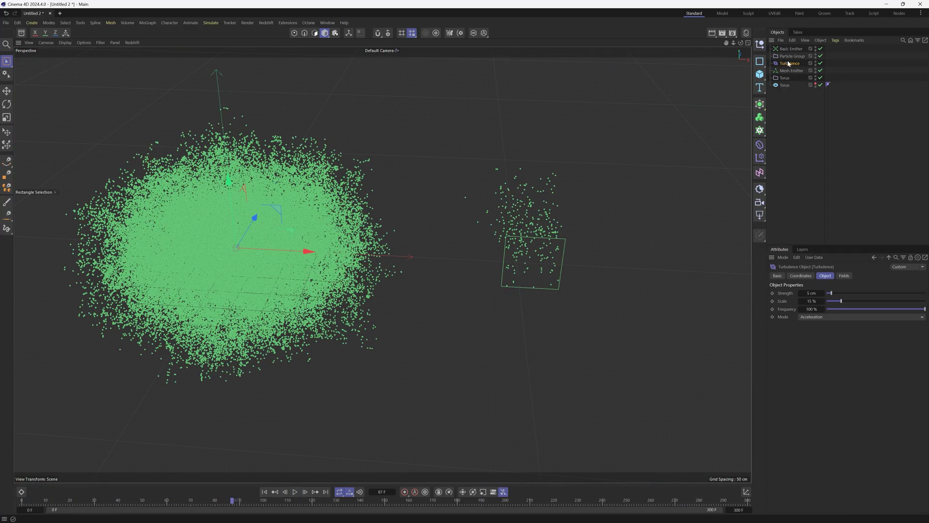
Step: Move Turbulence into the Torus particle group and replay the simulation
left_click_drag(787, 66, 785, 79)
left_click(784, 71)
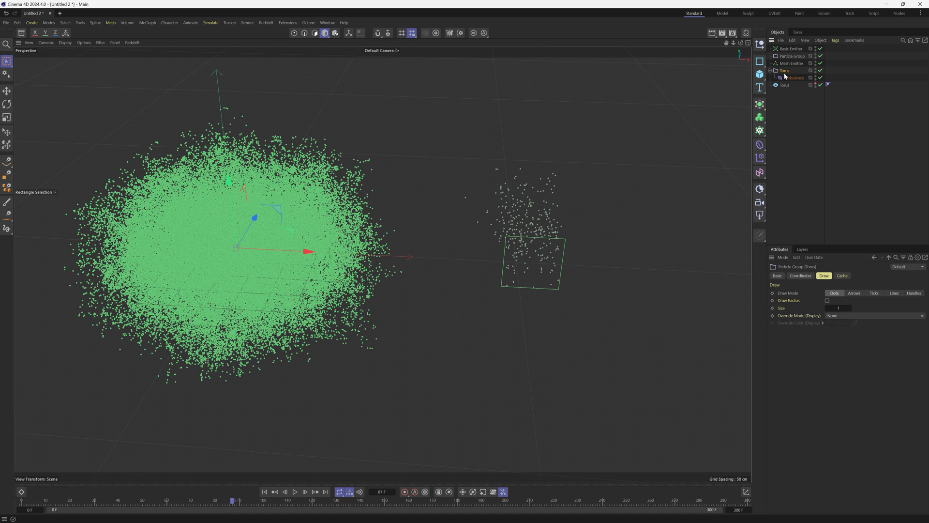
left_click(264, 492)
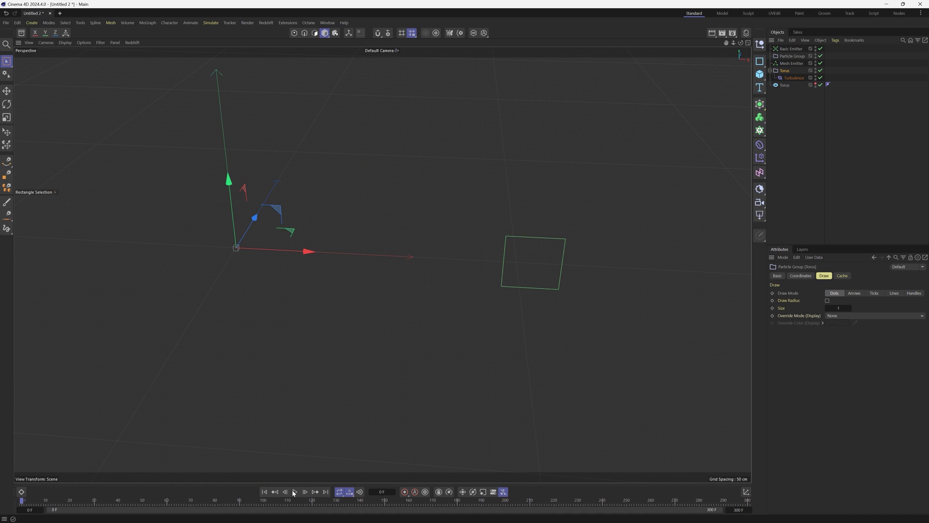
left_click(294, 491)
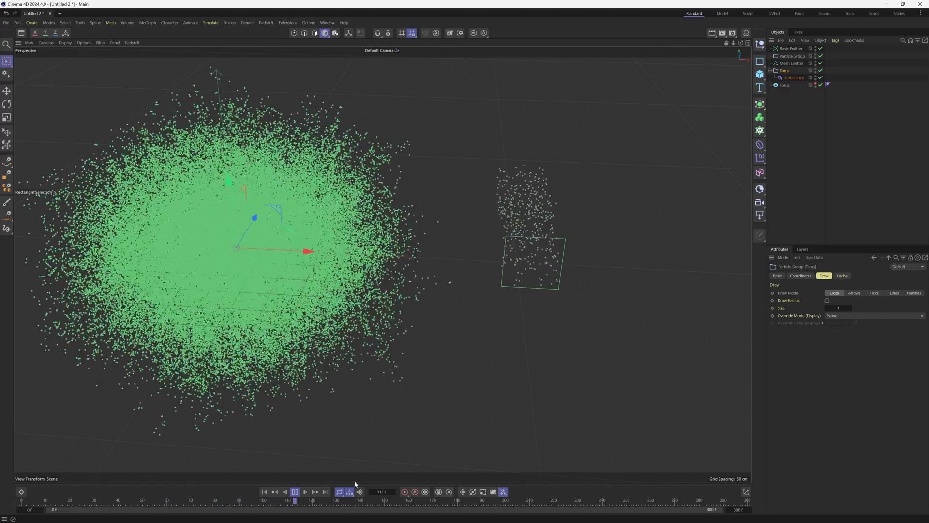
key("shift+f")
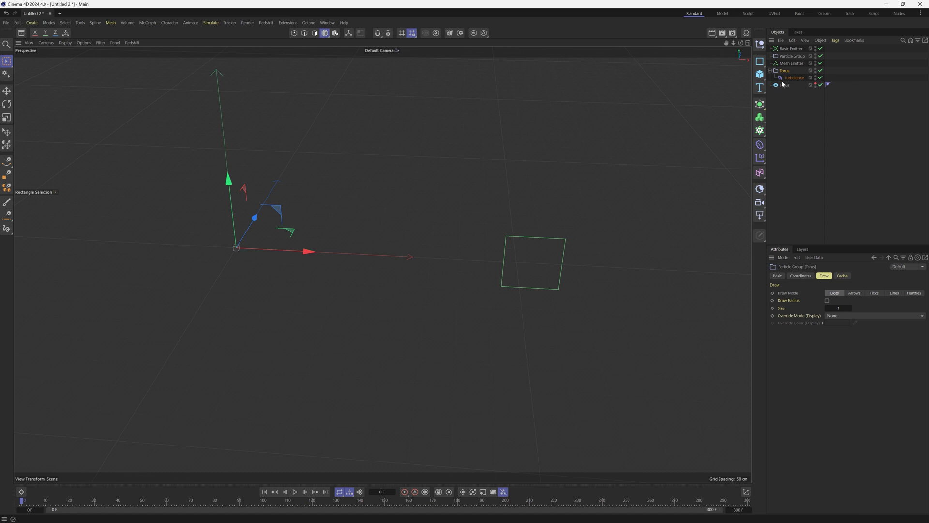
Step: Delete the Basic Emitter and its unused Particle Group, then play with Turbulence selected
left_click(791, 49)
key("Delete")
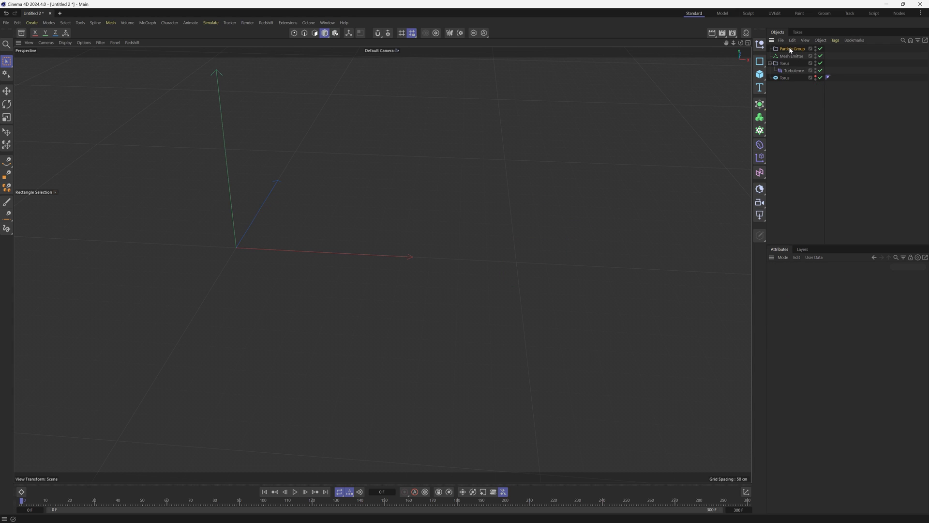
left_click(792, 49)
key("Delete")
left_click(794, 63)
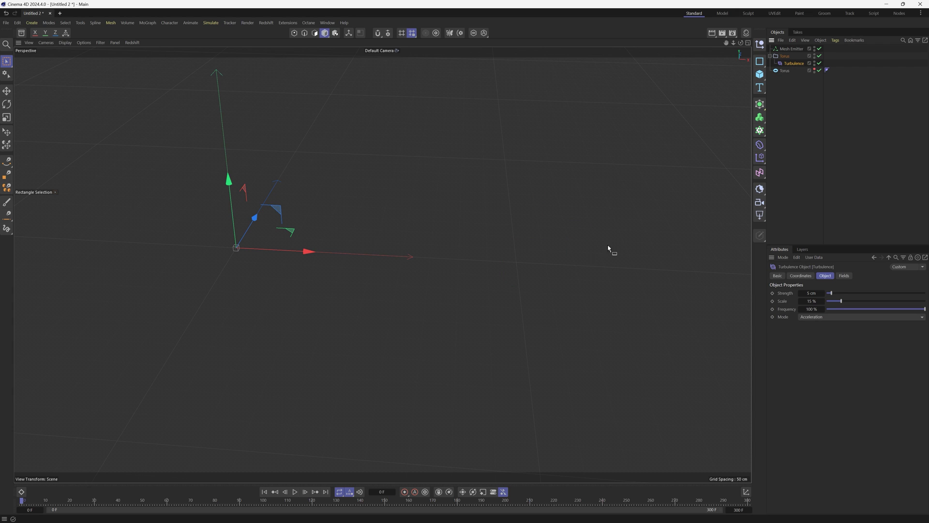
left_click(295, 491)
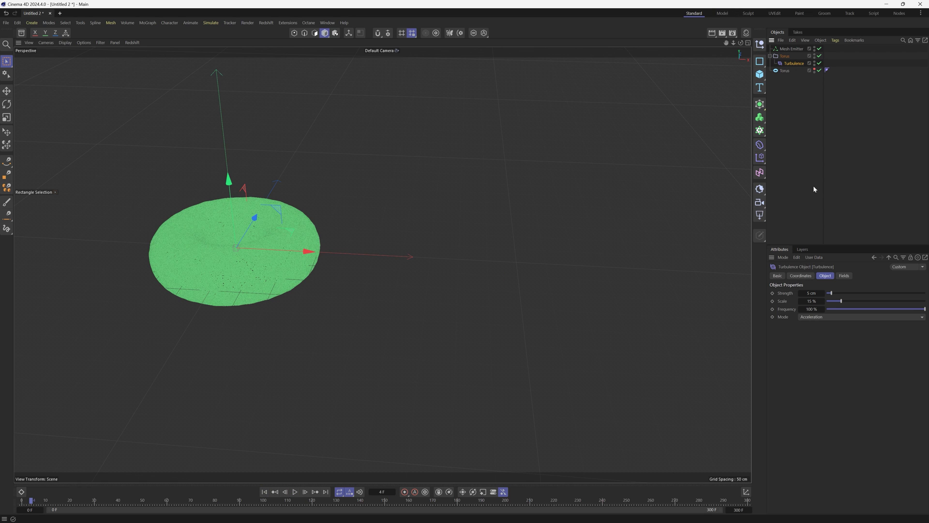
Step: Add a Linear Field to Turbulence, shorten it to about 7 cm, and place it left of the torus
left_click(844, 276)
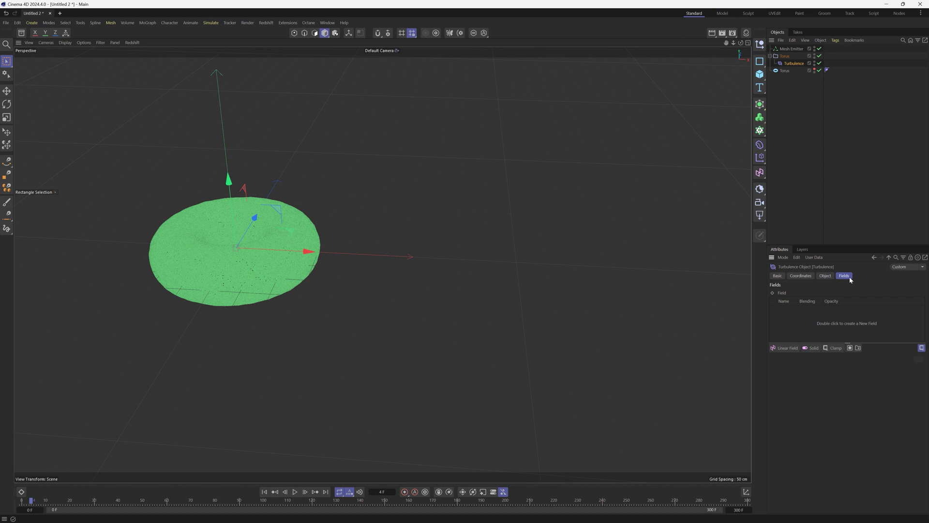
left_click(785, 348)
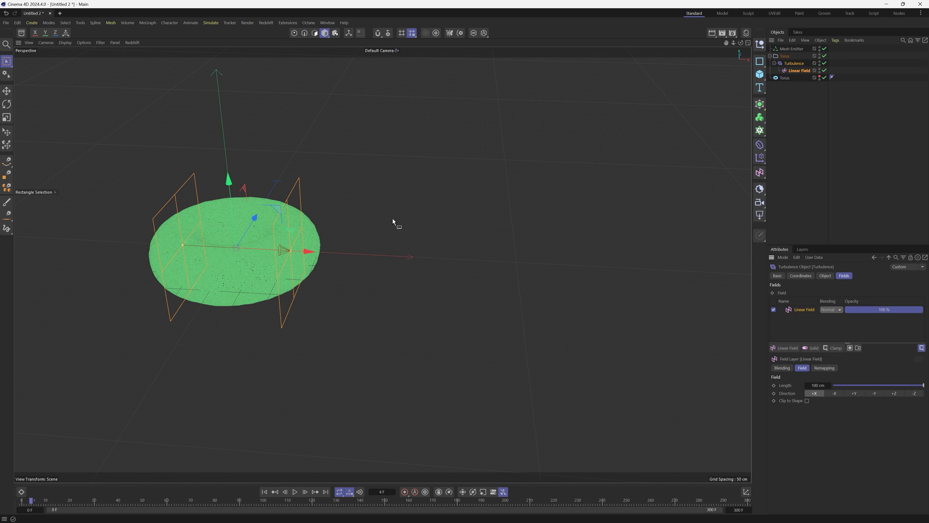
left_click_drag(289, 251, 344, 253)
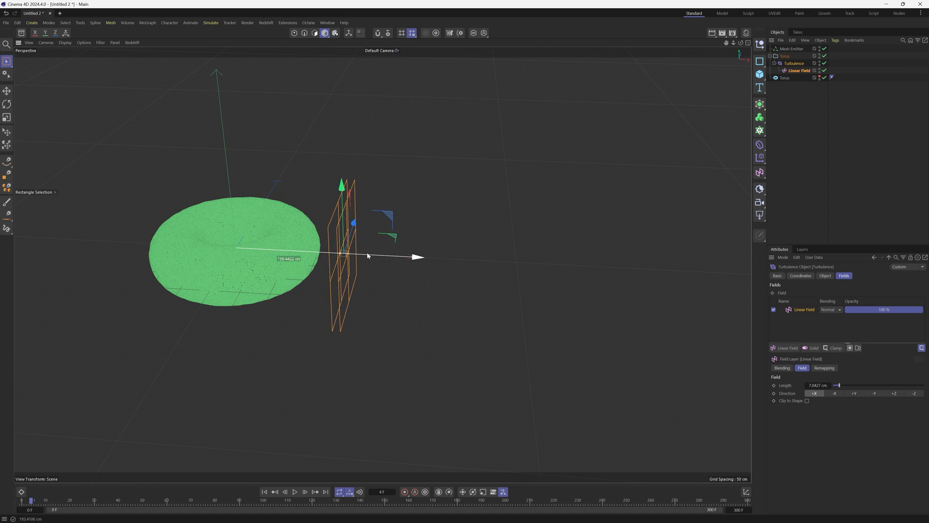
left_click(265, 492)
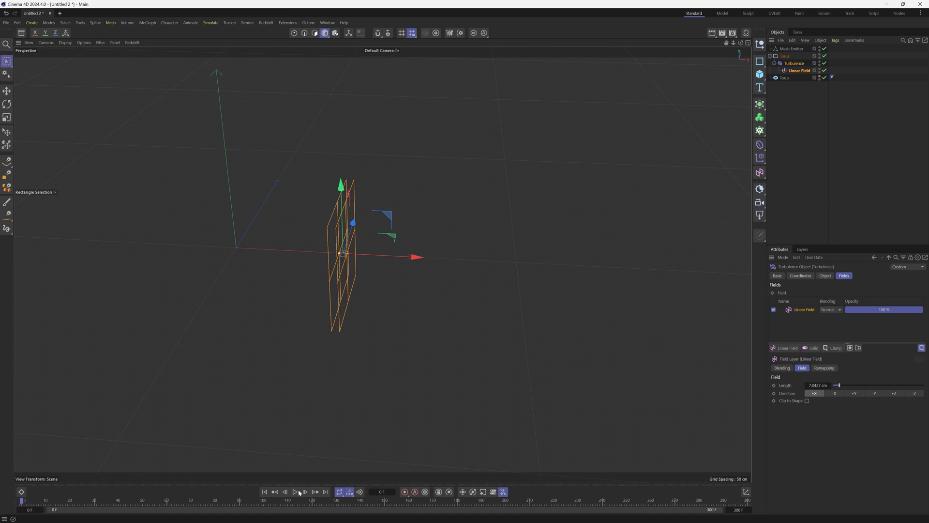
left_click(97, 503)
left_click_drag(405, 256, 183, 237)
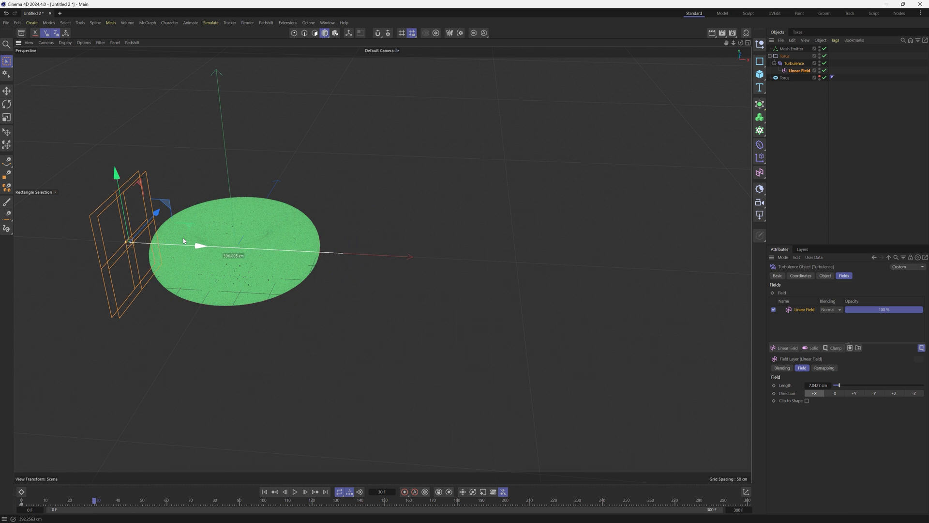
Step: Replay the simulation from the start, stopping at frame 42
left_click(265, 492)
left_click(294, 492)
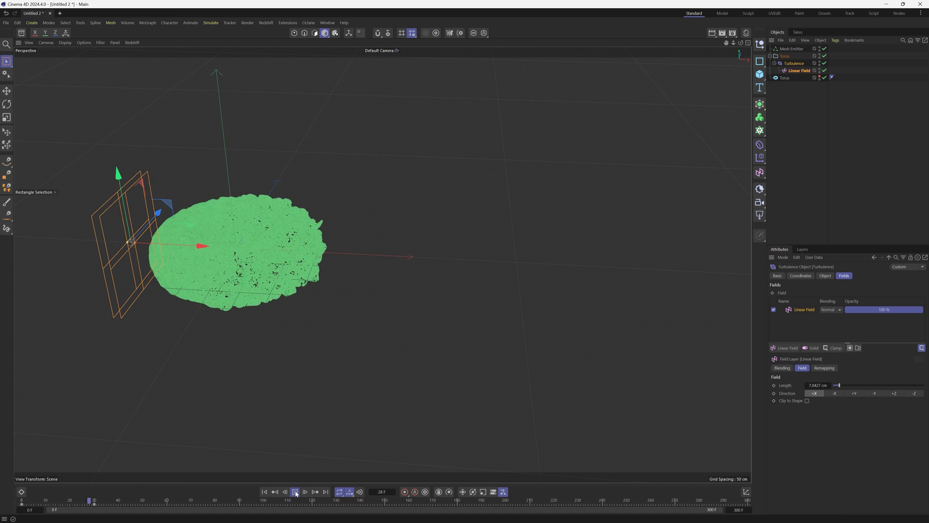
left_click(264, 492)
left_click(295, 492)
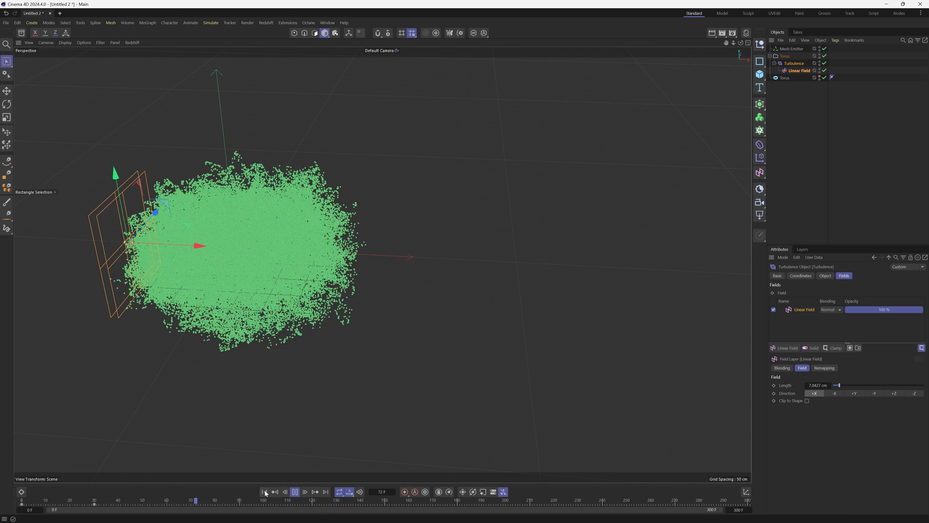
left_click(264, 492)
left_click(775, 63)
key("space")
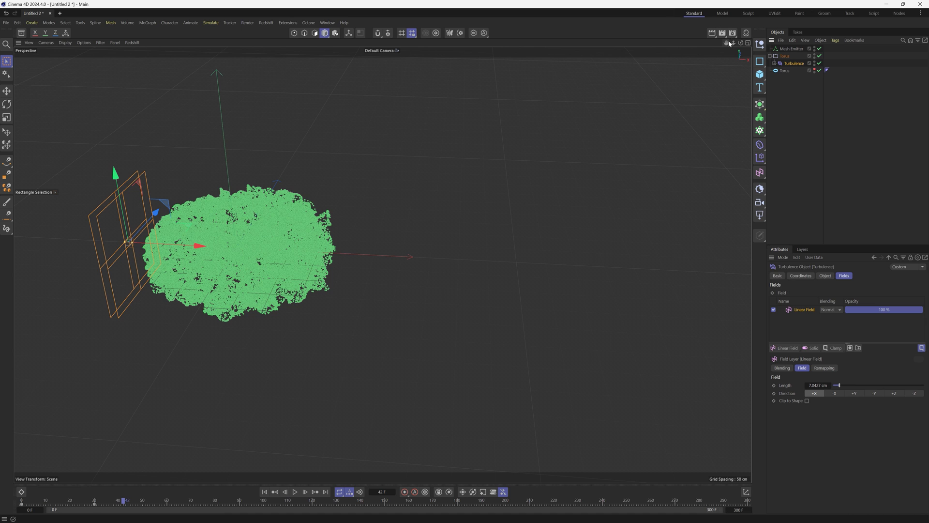
left_click_drag(729, 43, 803, 37)
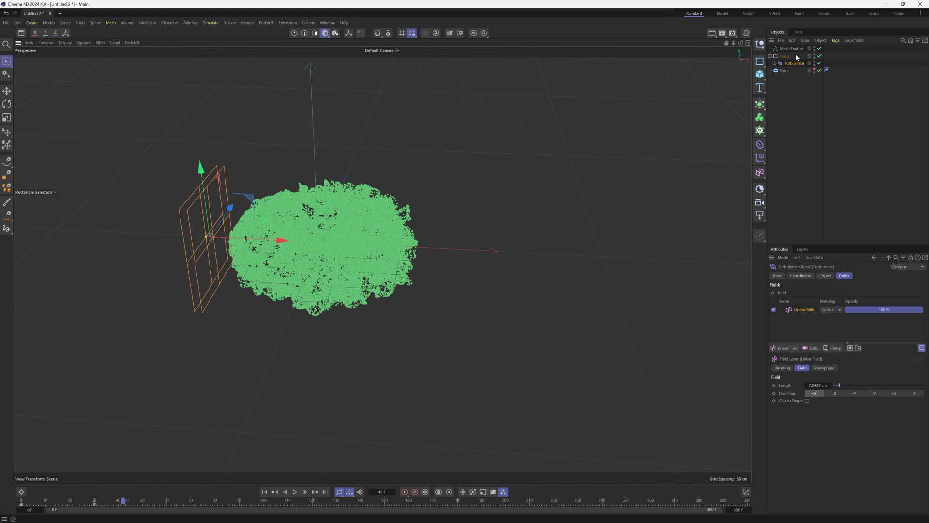
Step: Add a Condition and place it in the Torus group below Turbulence
left_click(212, 25)
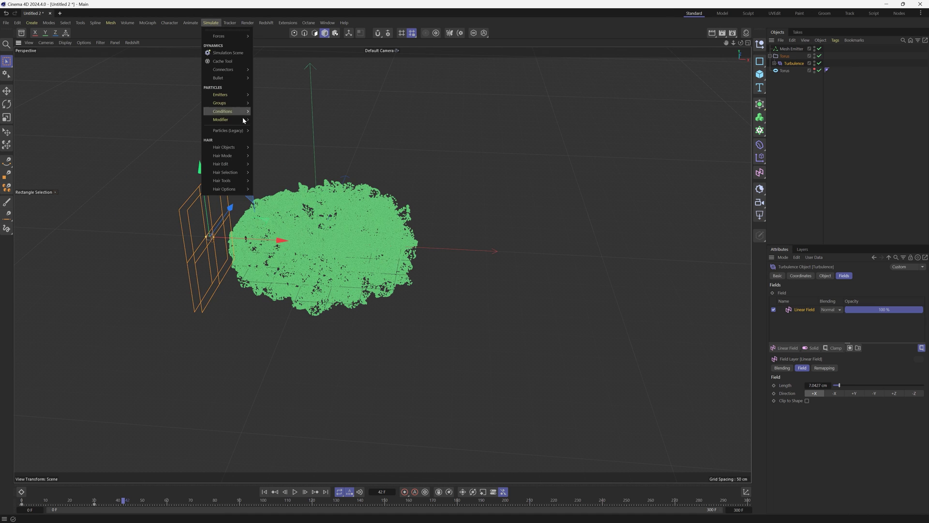
mouse_move(227, 111)
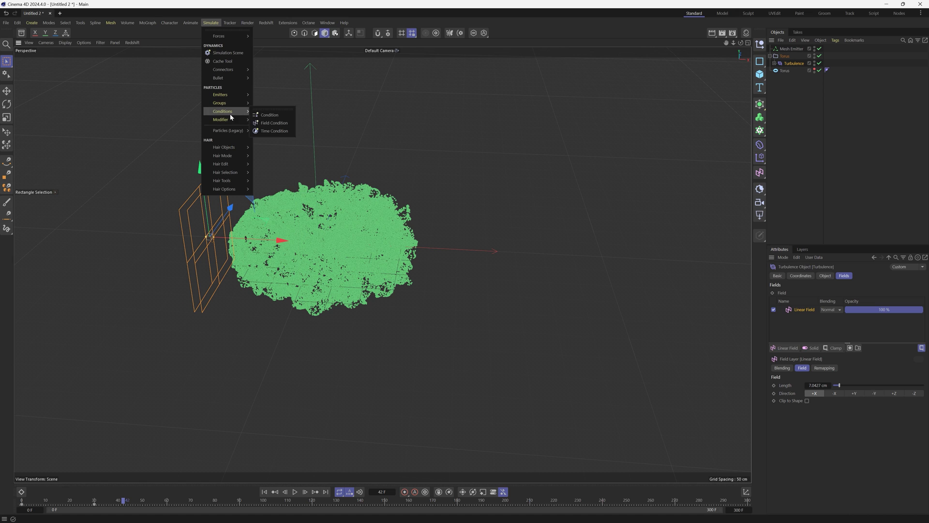
left_click(269, 115)
left_click_drag(799, 45, 801, 76)
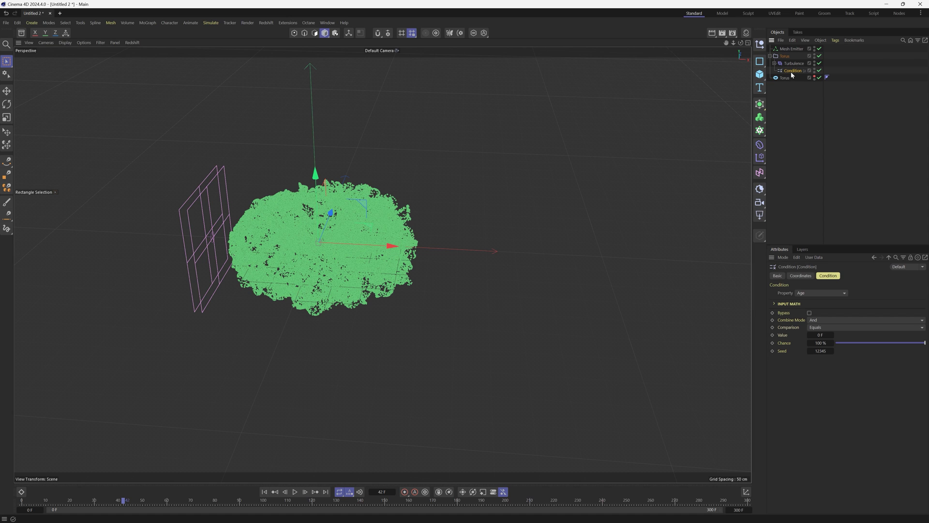
Step: Set the Condition to test Distance Traversed Greater Than 20 cm
left_click(803, 293)
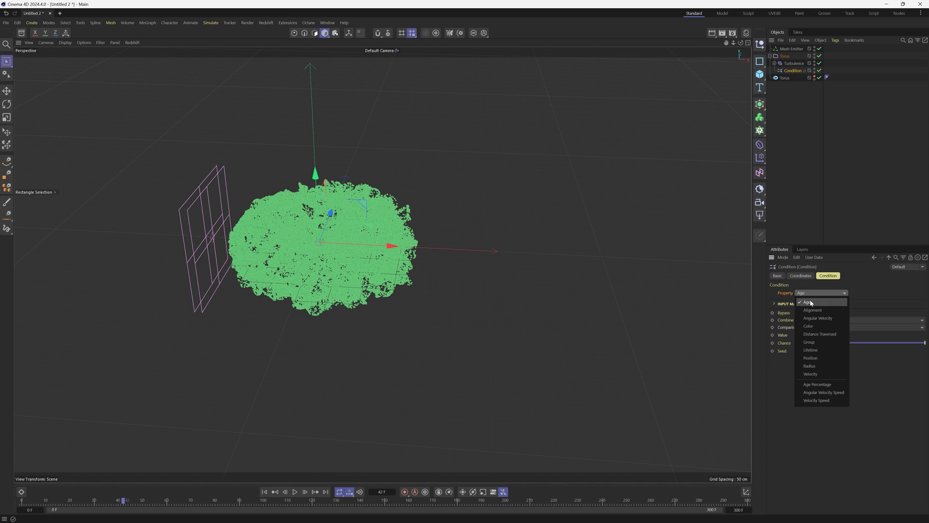
left_click(820, 335)
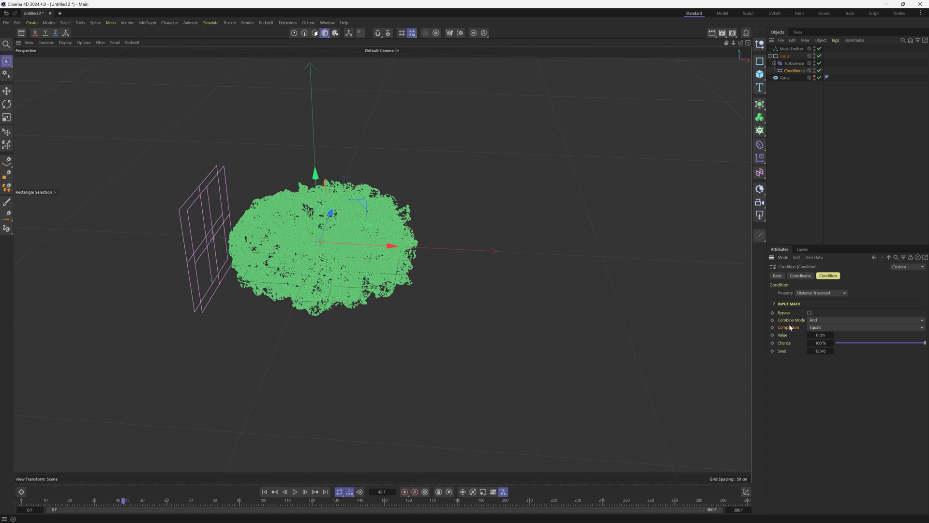
left_click(818, 331)
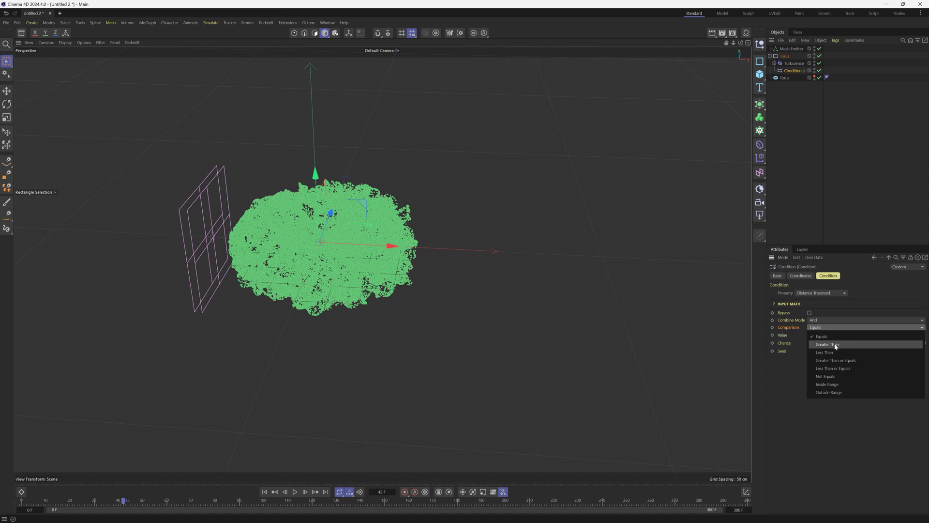
left_click(835, 346)
left_click(830, 335)
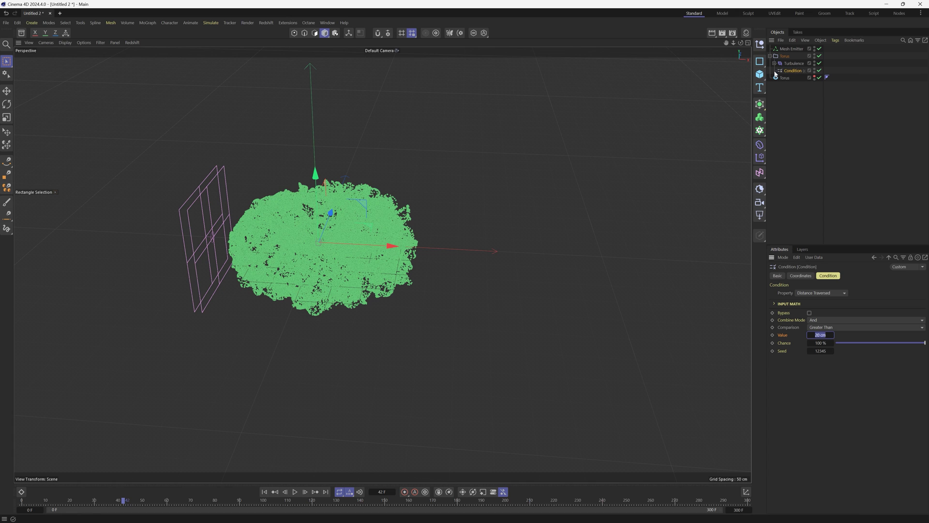
left_click(211, 22)
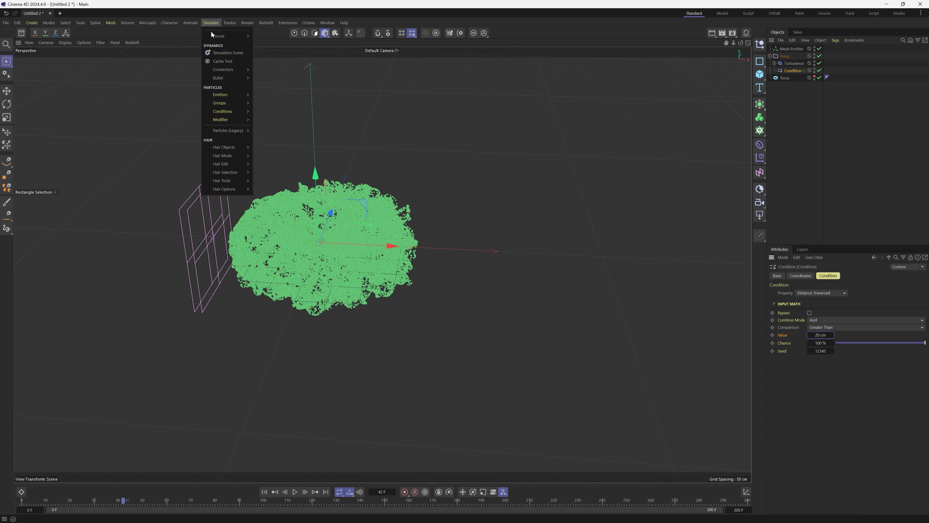
Step: Add a new particle group and name it '2'
mouse_move(217, 96)
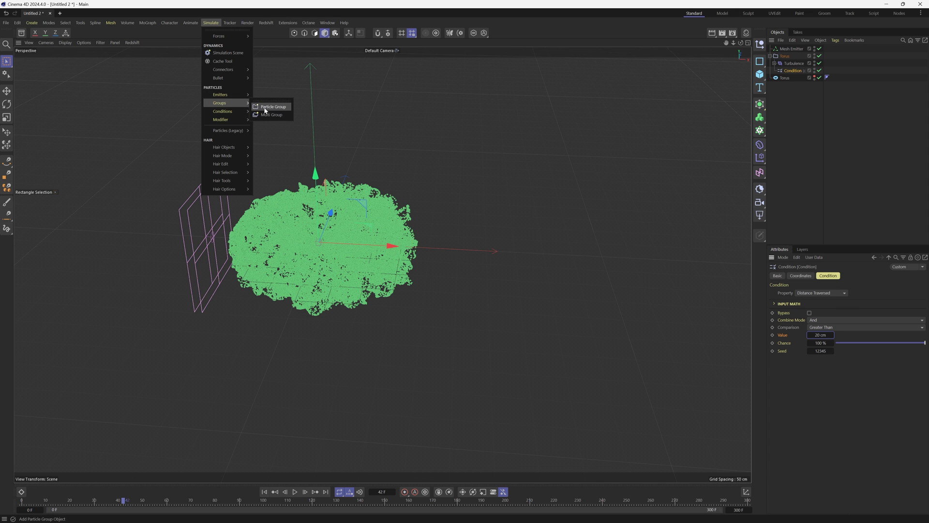
left_click(265, 107)
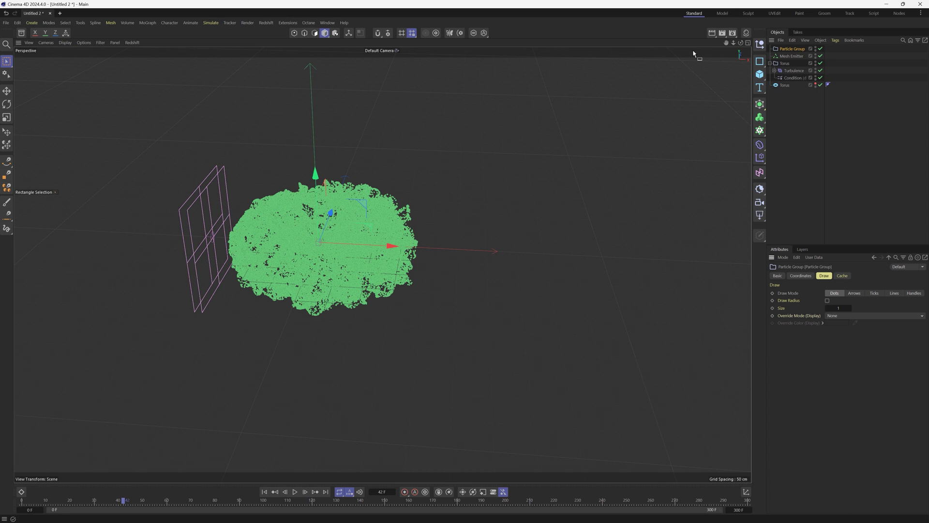
double_click(800, 49)
type("2")
key("Return")
Step: Set group 2's display Override Mode to Constant with a blue colour
left_click(837, 318)
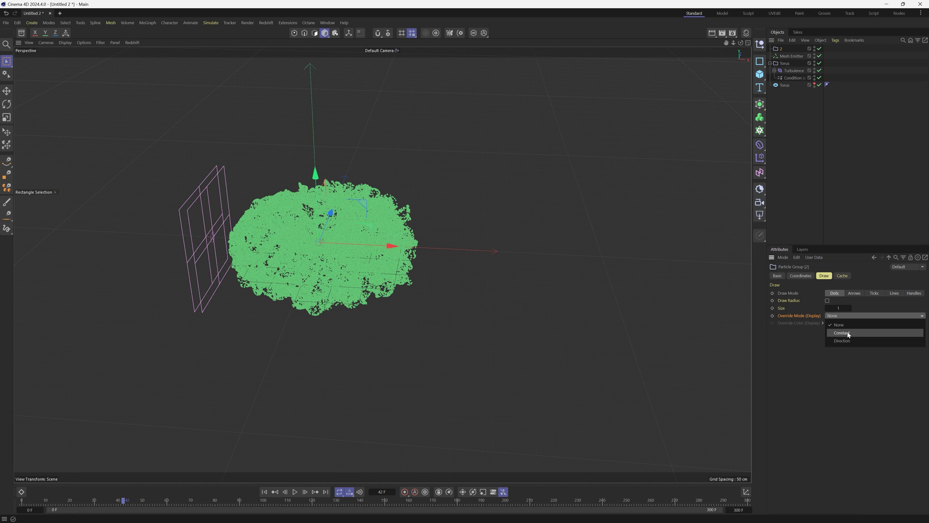
left_click(845, 333)
mouse_move(833, 322)
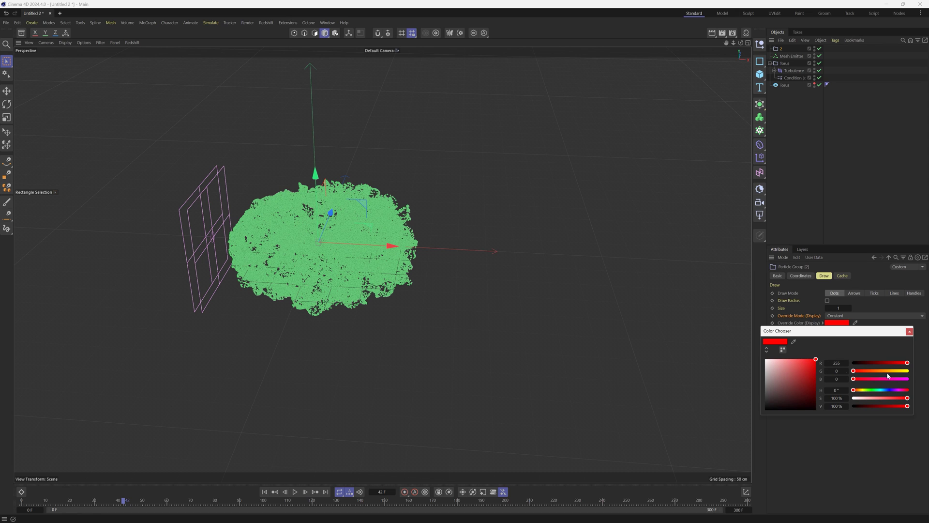
left_click_drag(876, 390, 885, 390)
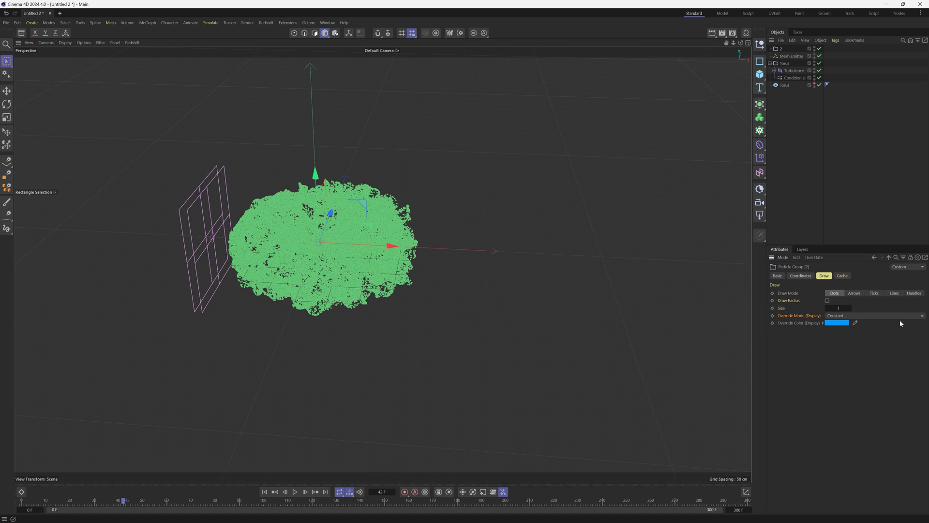
Step: Inspect the Linear Field and Condition settings nested under Turbulence
left_click(775, 71)
left_click(799, 78)
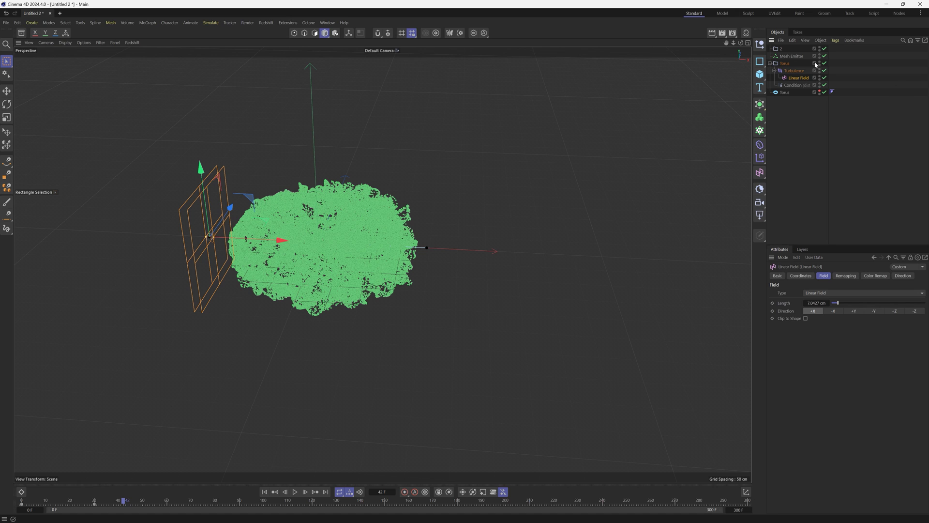
left_click(794, 85)
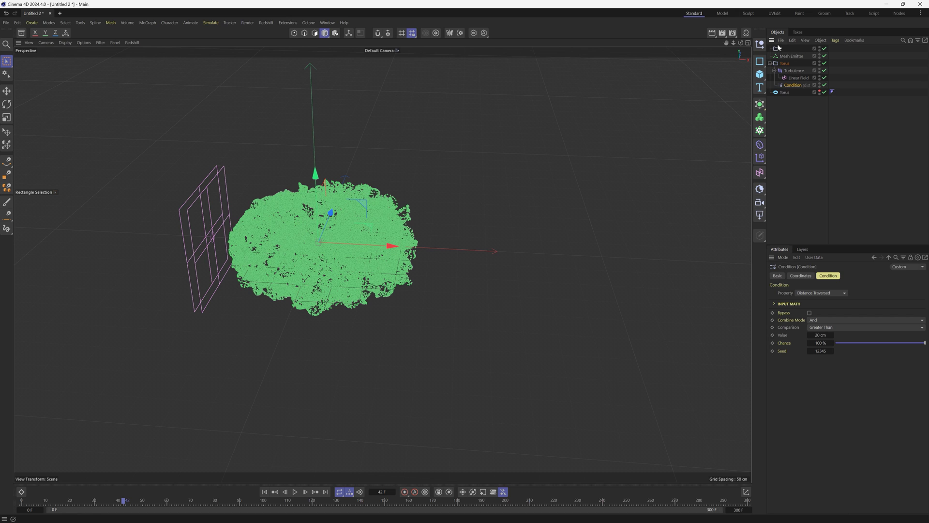
Step: Add a Switch Group under the Condition with group 2 as its Target Group
left_click(211, 22)
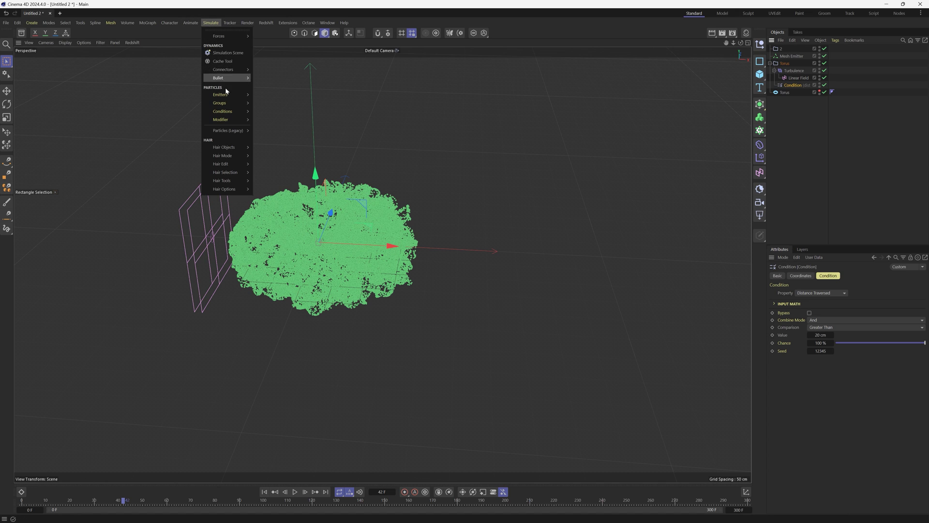
mouse_move(226, 120)
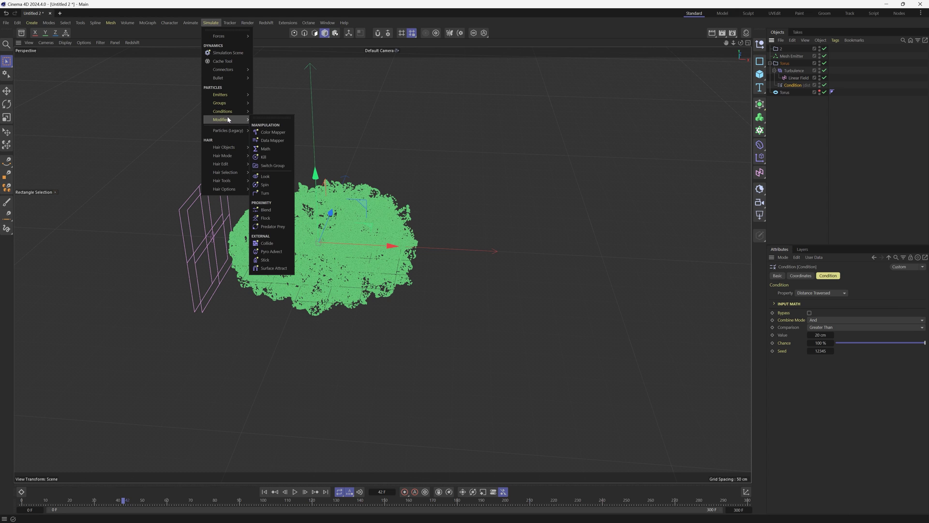
left_click(270, 166)
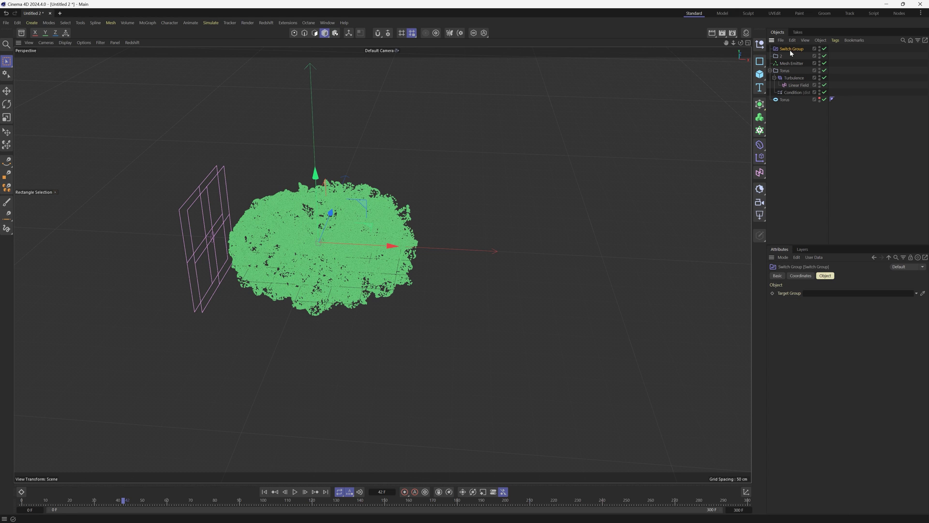
left_click_drag(792, 50, 794, 92)
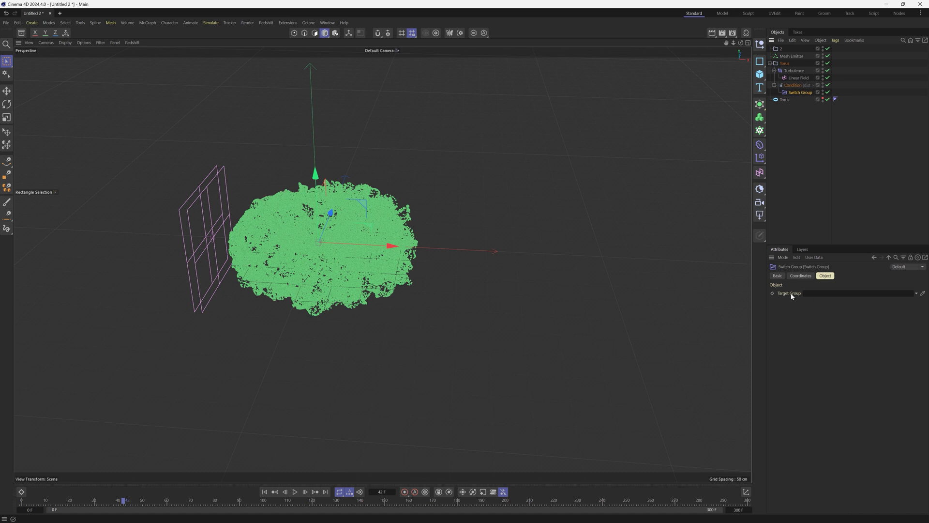
left_click_drag(780, 49, 822, 295)
Step: Replay the simulation to frame 89 and select particle group 2
left_click(265, 492)
left_click(295, 492)
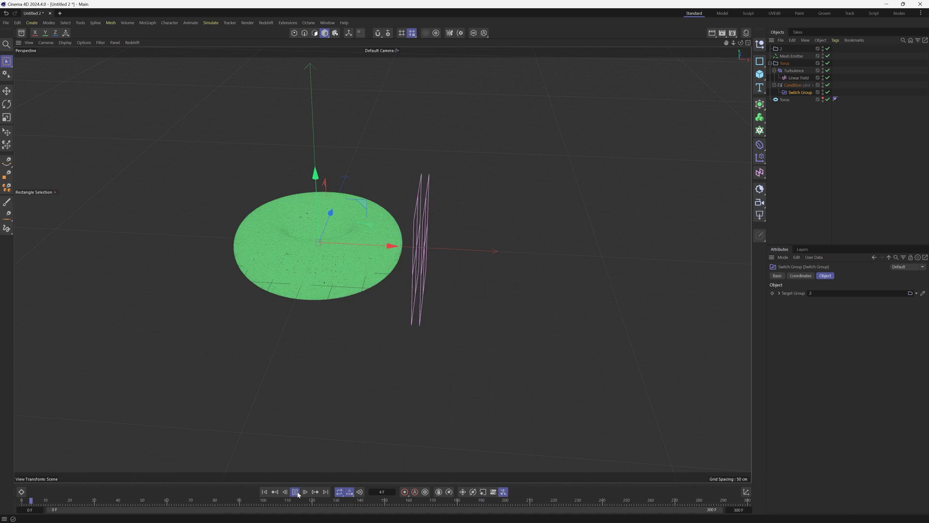
left_click(265, 492)
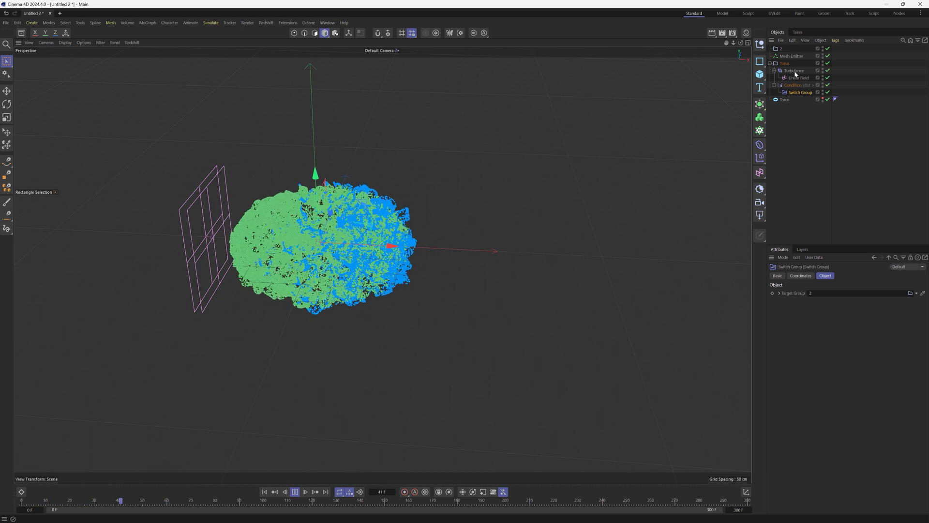
left_click(295, 492)
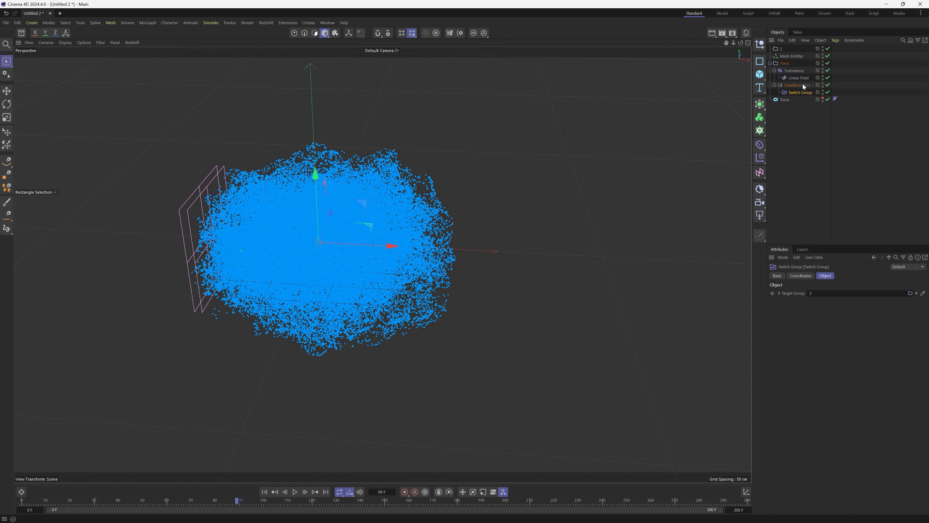
left_click(779, 49)
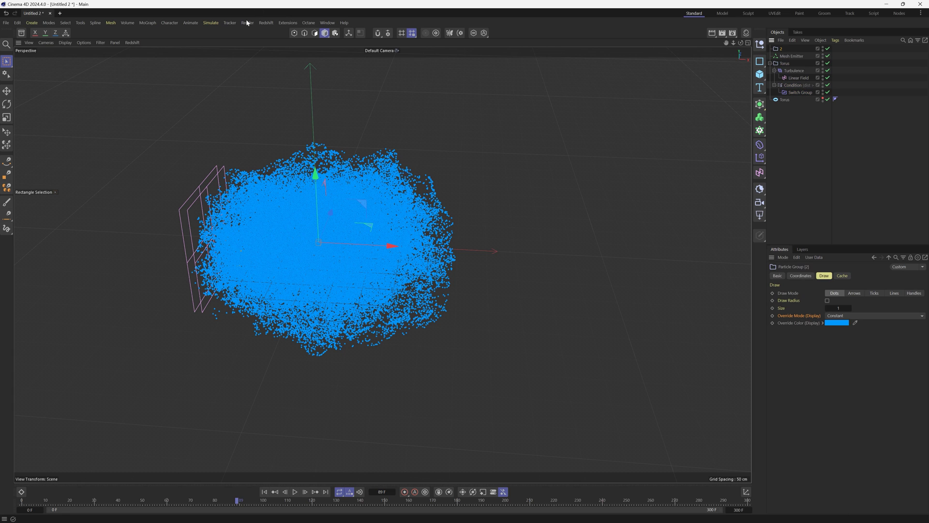
Step: Add a Rotation force with Angle Speed 44.5 inside group 2
left_click(212, 23)
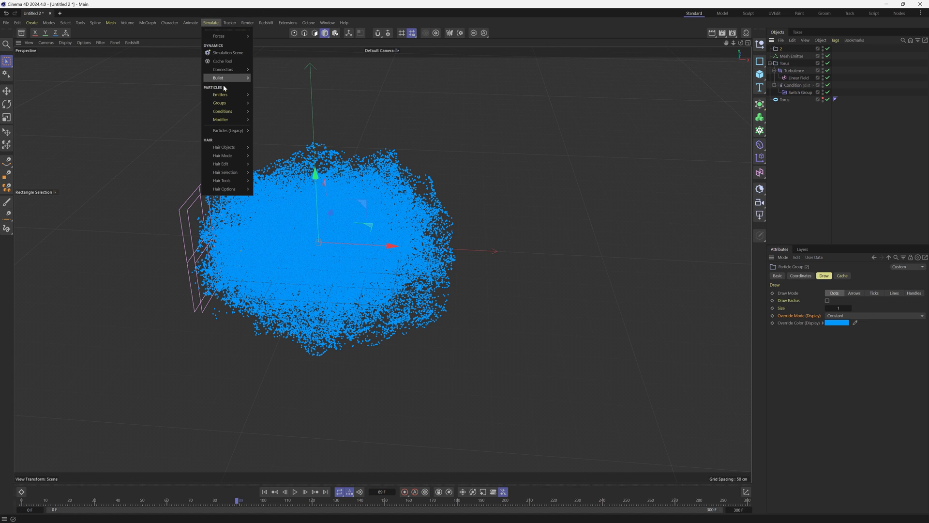
mouse_move(226, 36)
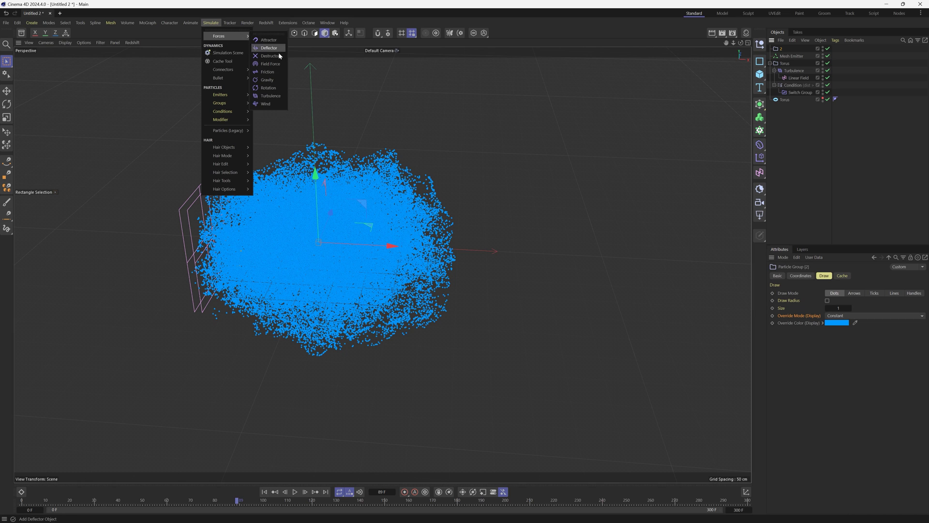
left_click(268, 88)
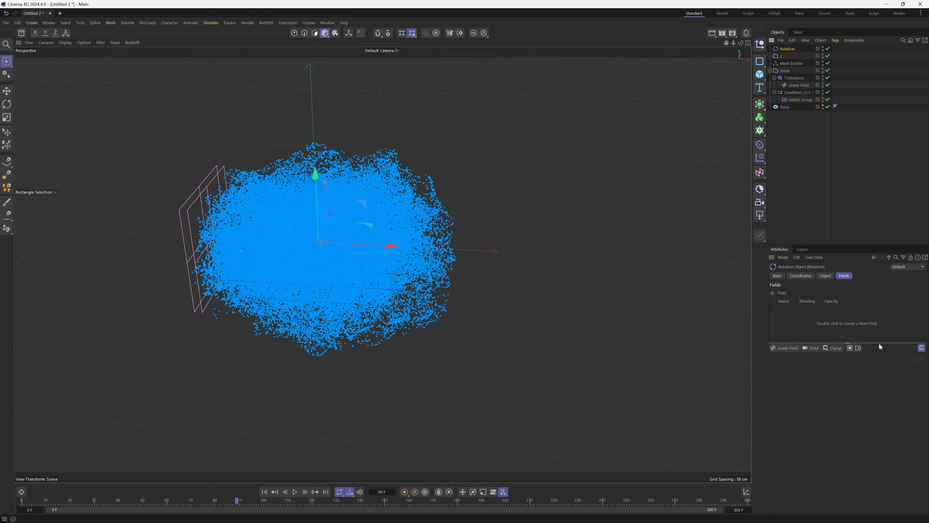
left_click(826, 276)
left_click_drag(866, 294, 874, 294)
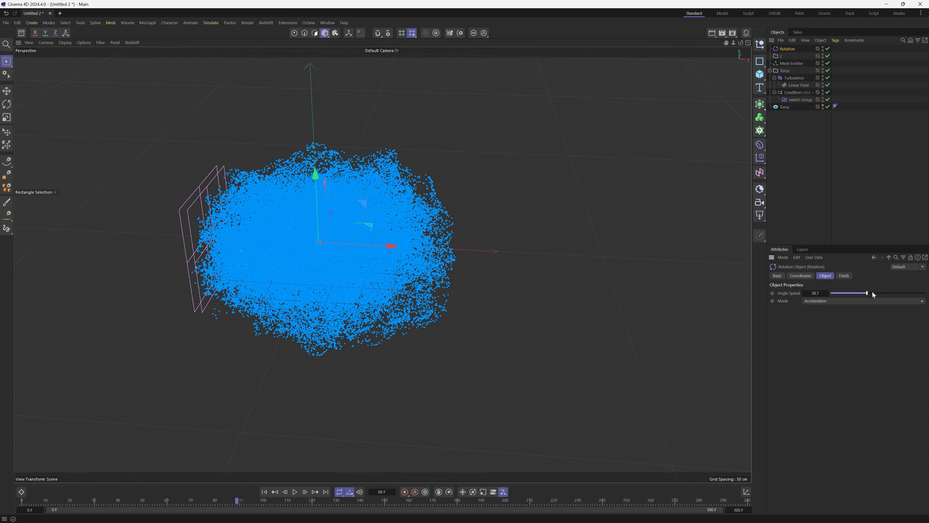
left_click_drag(787, 49, 785, 57)
Step: Replay the simulation from the start, stopping at frame 76
left_click(265, 491)
left_click(295, 492)
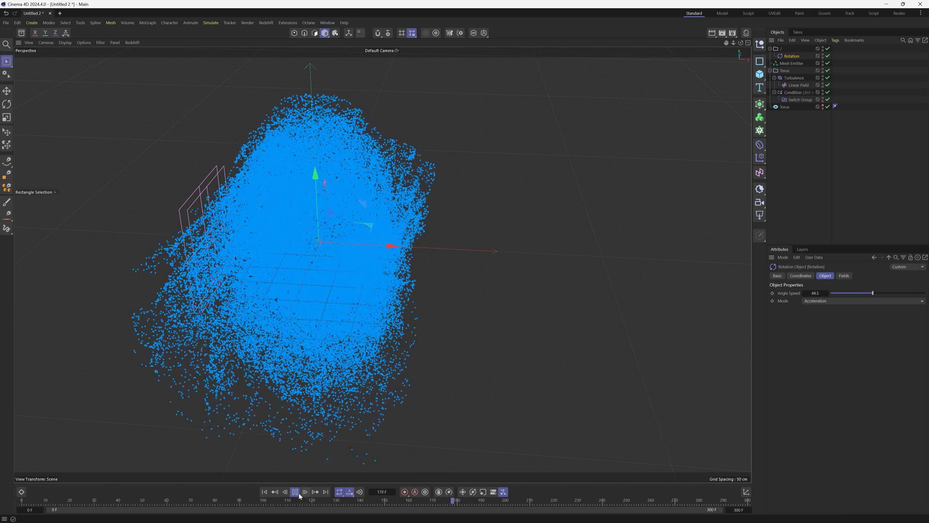
left_click(264, 492)
left_click(295, 492)
left_click(296, 492)
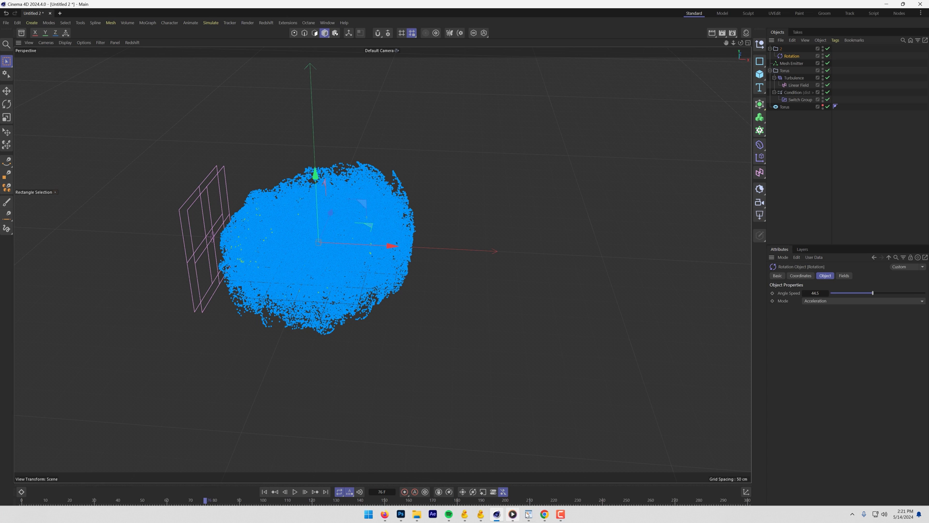
Step: In Chrome, open The Pixel Lab's OCTANE category and browse its texture packs, lighting essentials and Blemish Pro
left_click(544, 514)
scroll(358, 215, "down", 6)
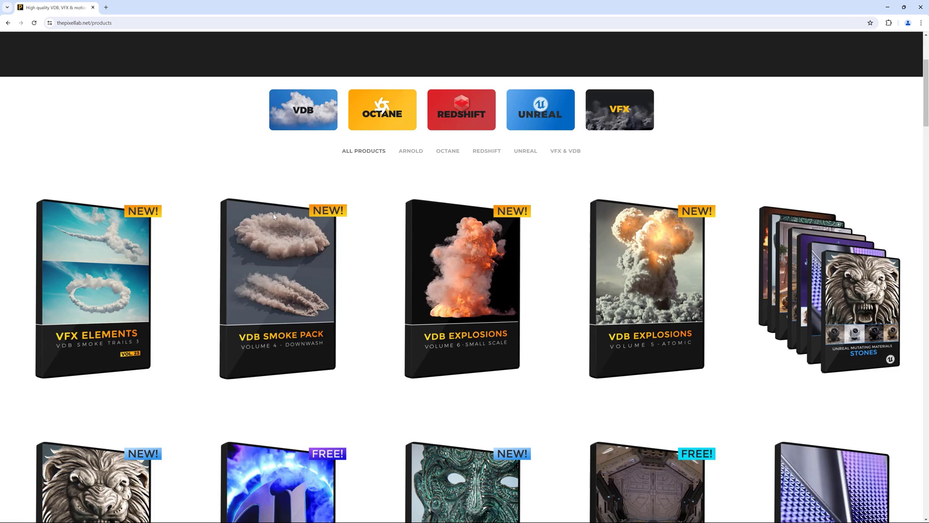
scroll(469, 236, "up", 6)
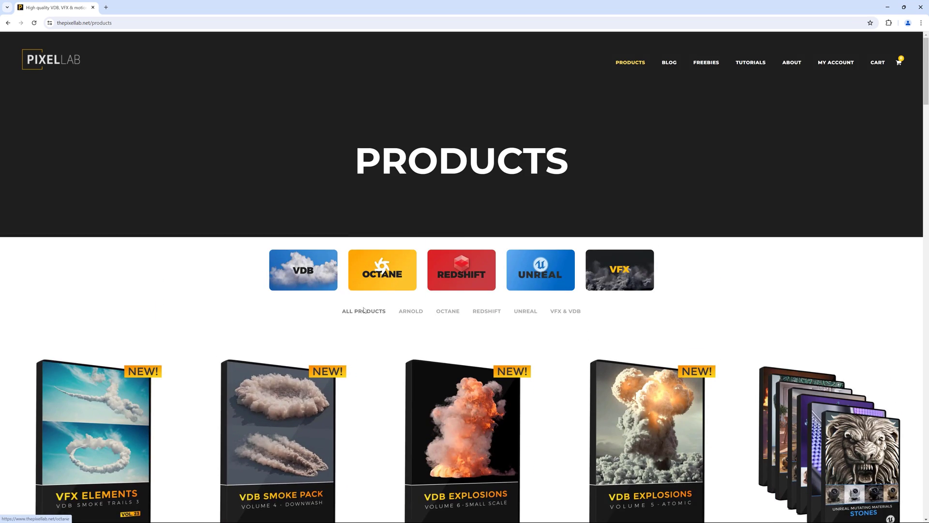
left_click(394, 274)
scroll(372, 274, "down", 7)
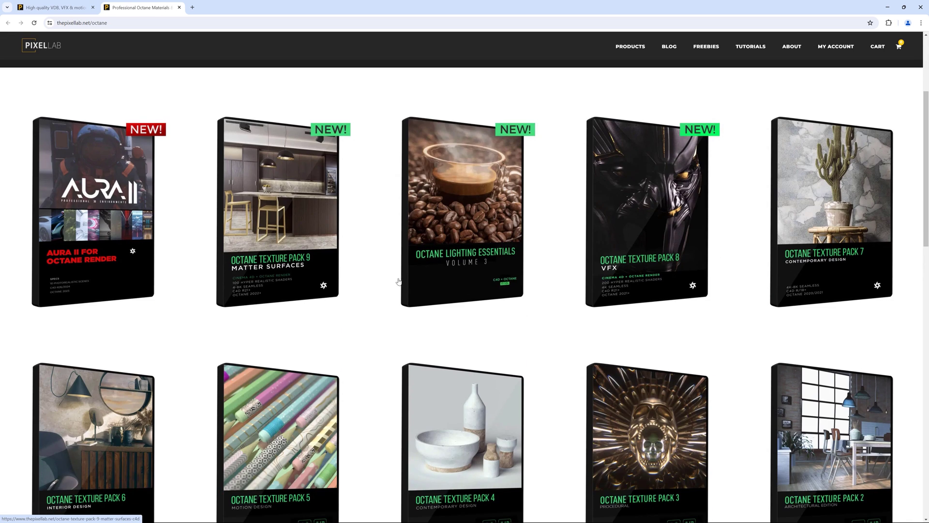
scroll(343, 231, "down", 3)
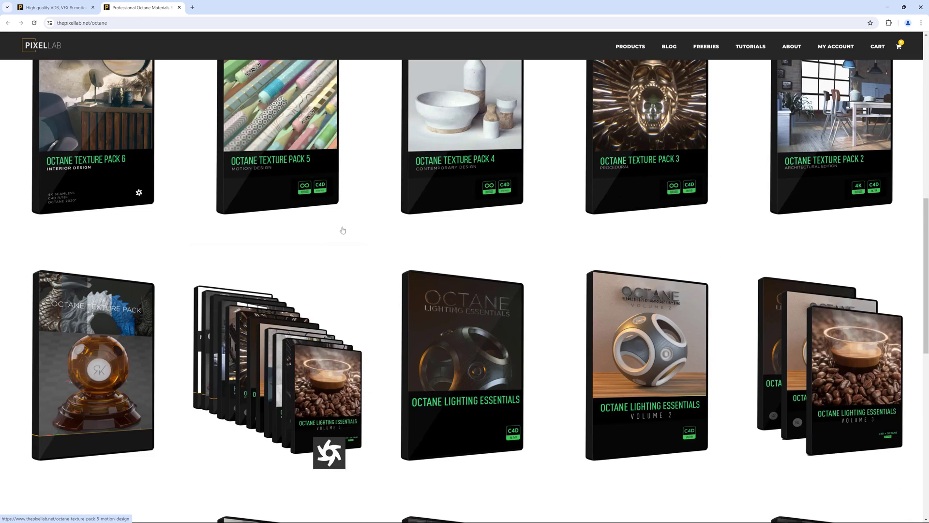
scroll(343, 231, "down", 3)
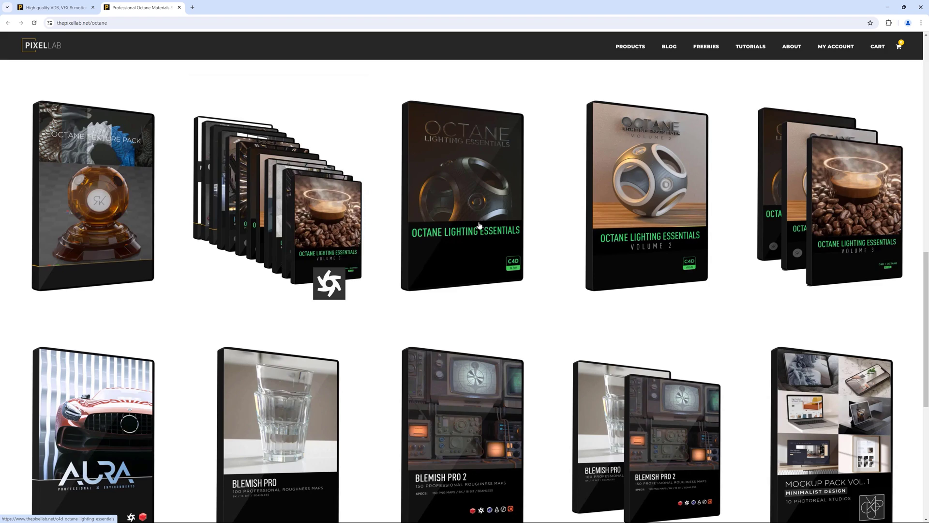
scroll(479, 225, "down", 3)
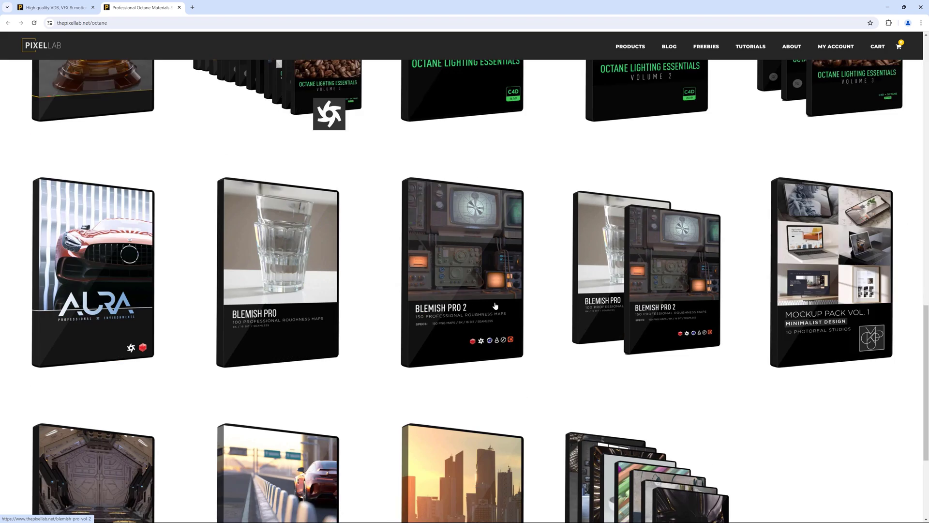